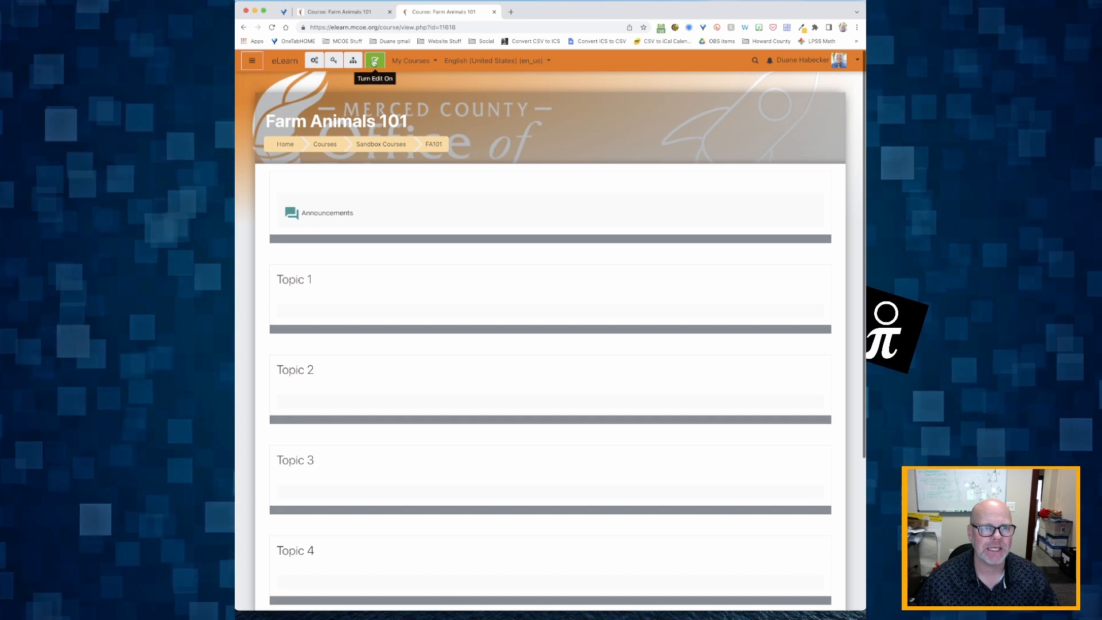
Step: Open Edit course settings for Farm Animals 101 from the Course Management gear
left_click(377, 59)
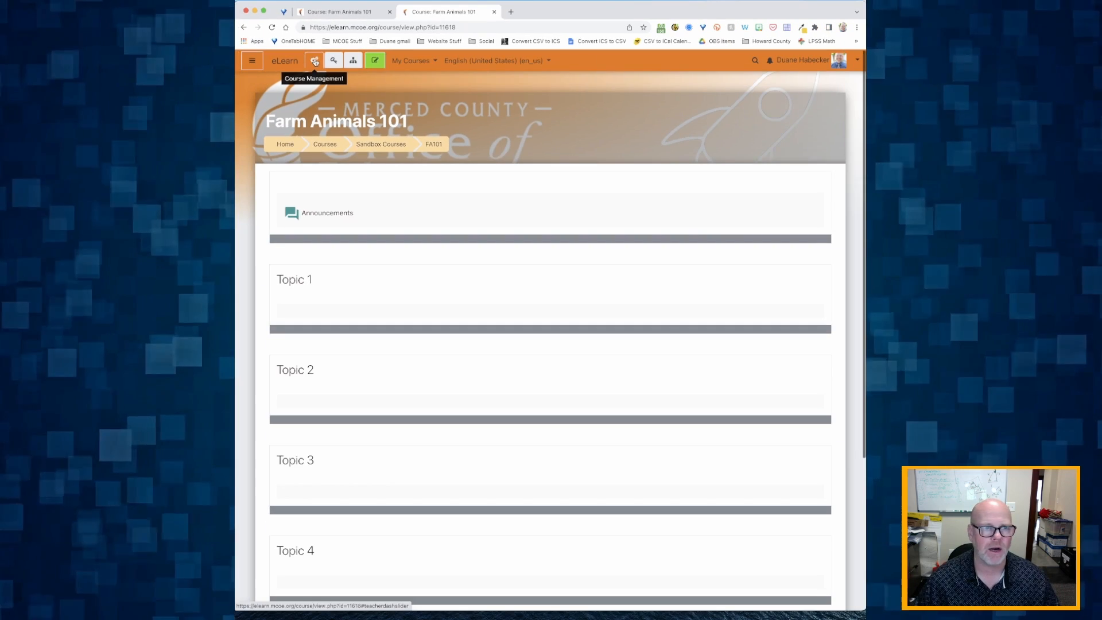
left_click(314, 62)
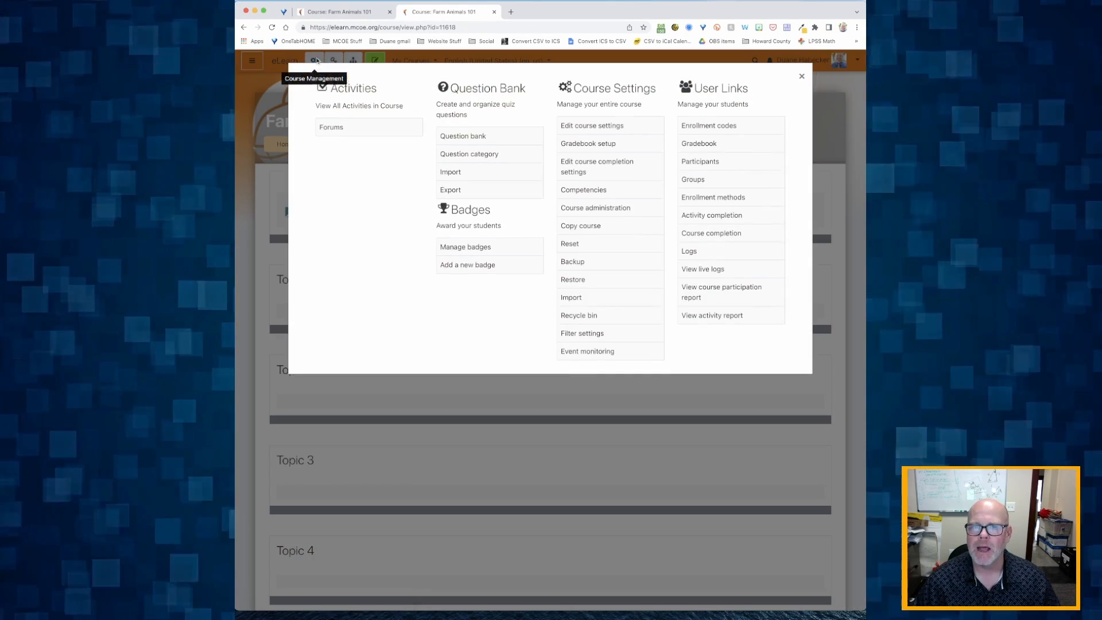
left_click(604, 127)
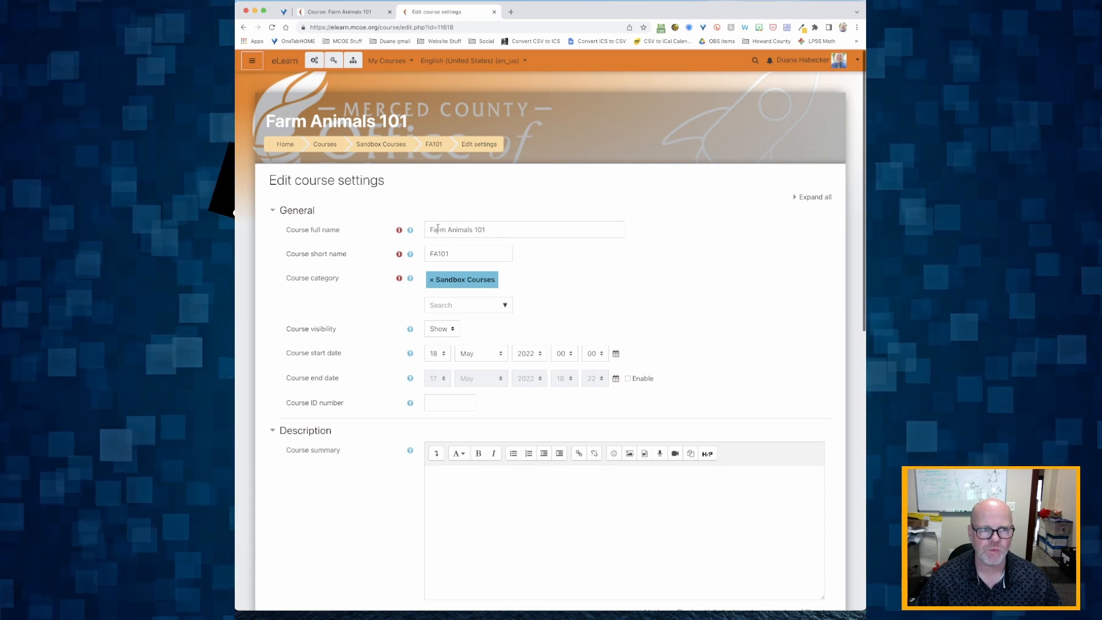
left_click_drag(438, 229, 523, 232)
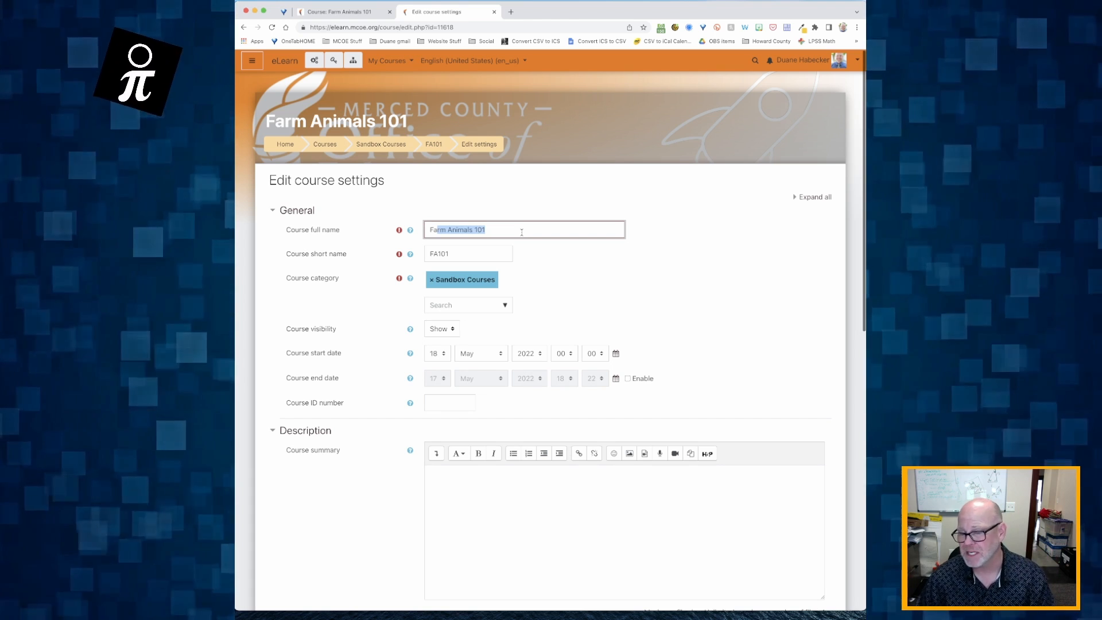
left_click(465, 230)
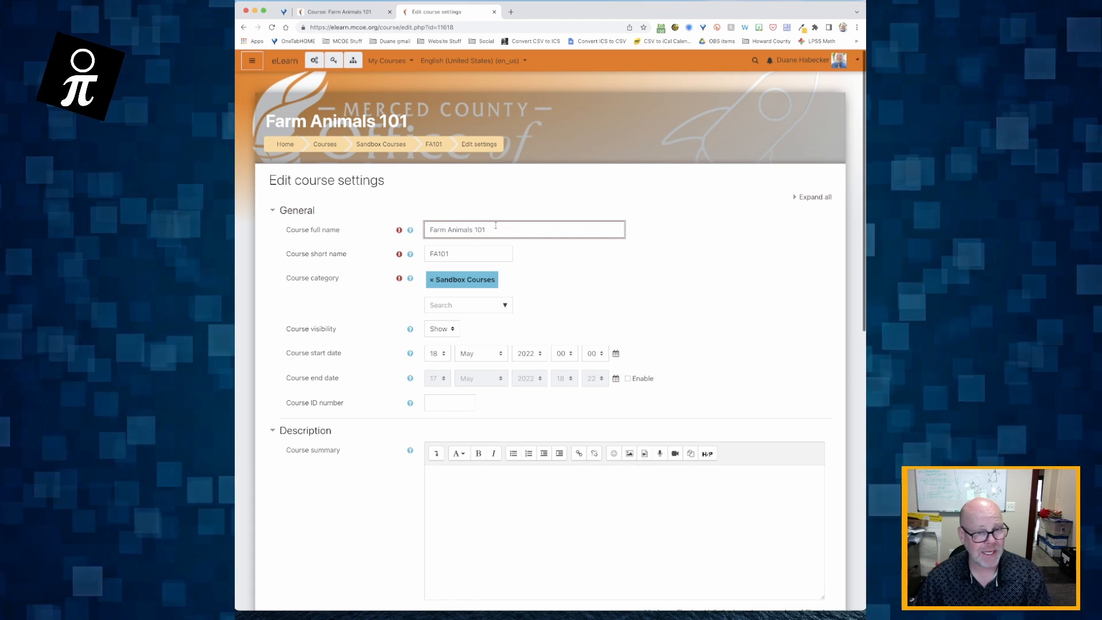
left_click_drag(453, 253, 420, 253)
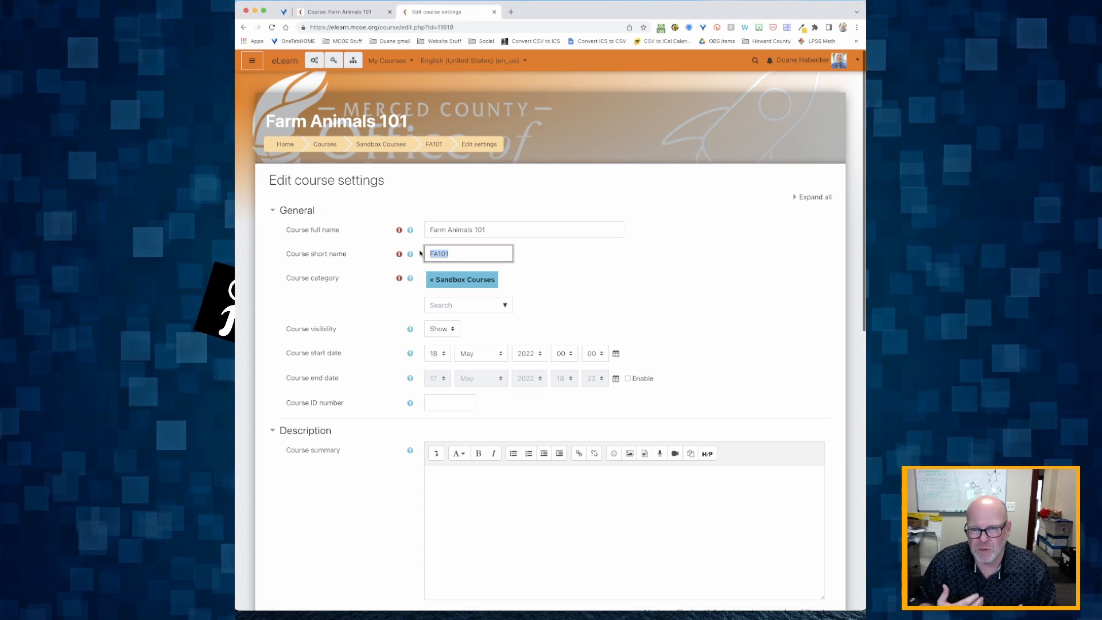
left_click(465, 251)
left_click(463, 228)
left_click(457, 251)
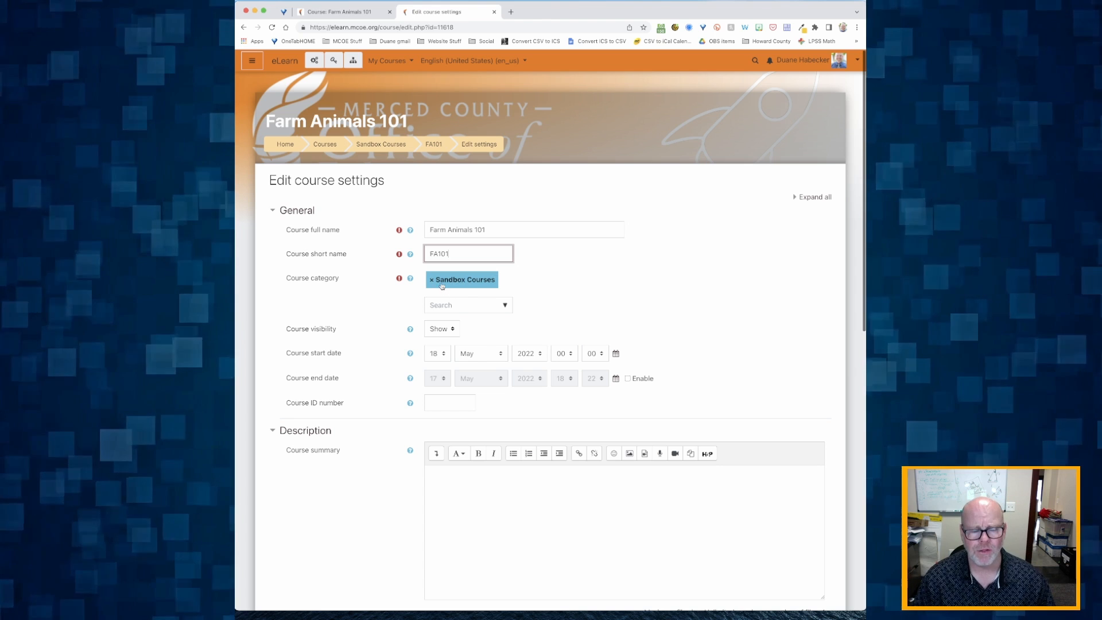
left_click(470, 305)
left_click(505, 305)
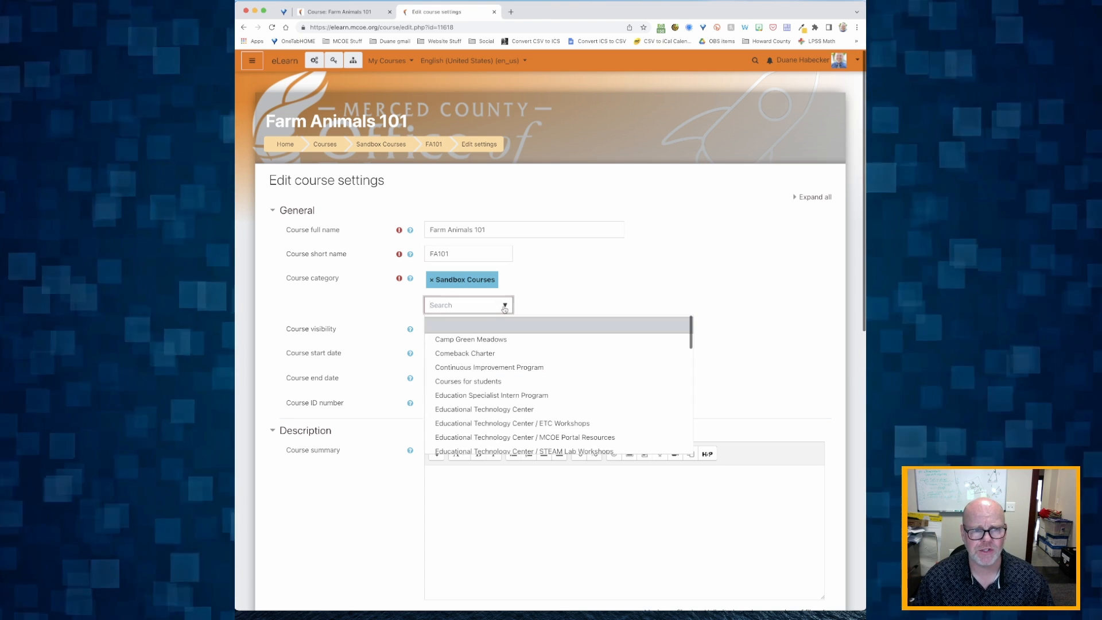
scroll(469, 407, "down", 2)
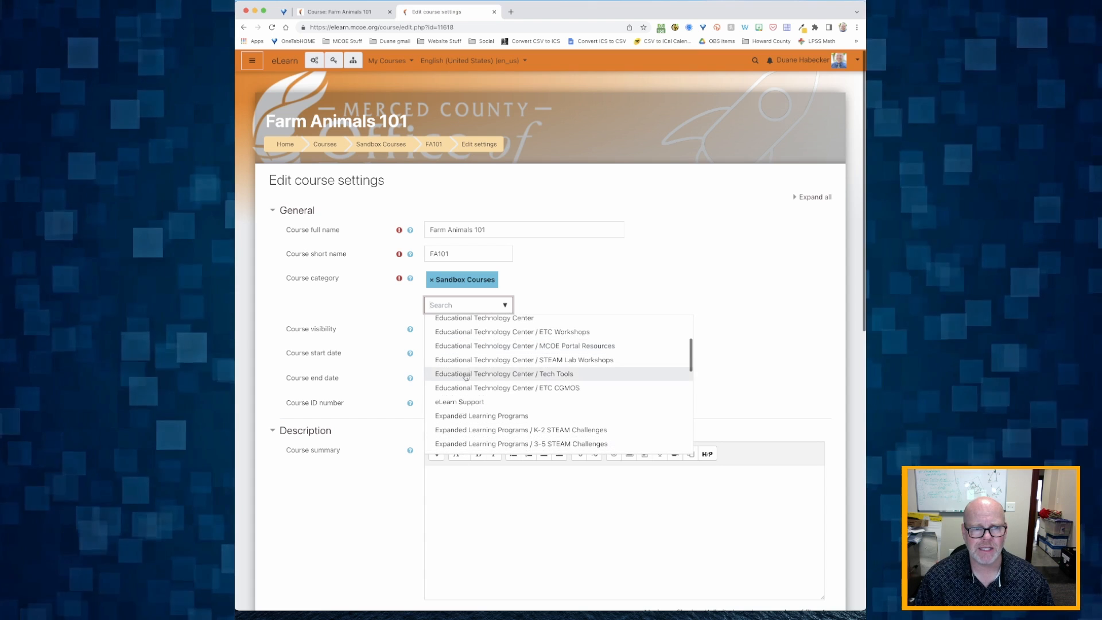
left_click(562, 290)
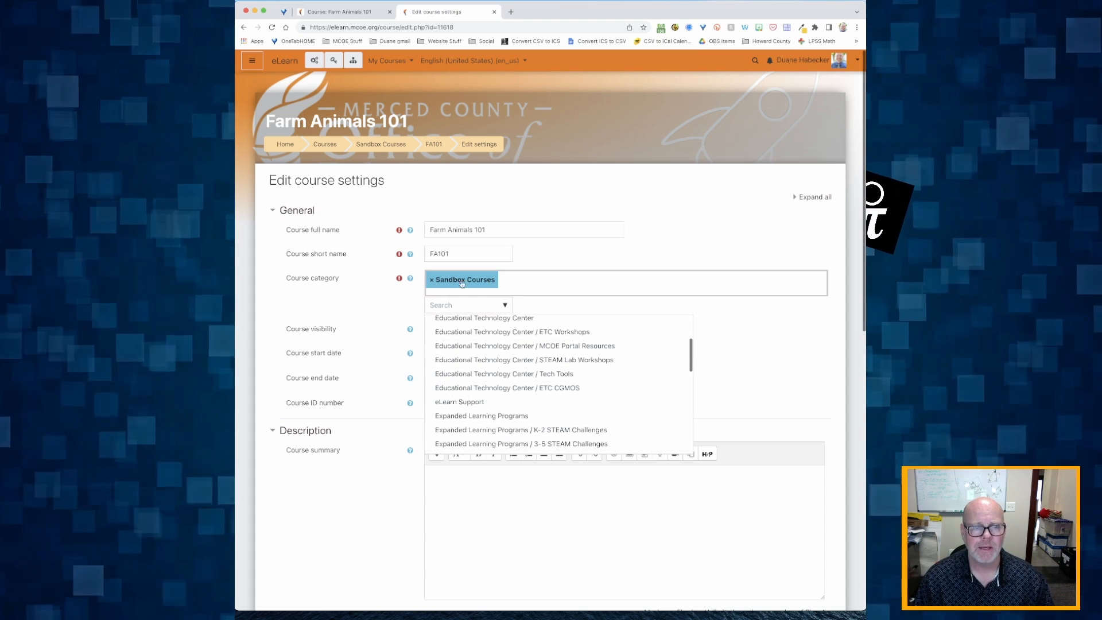
scroll(436, 285, "down", 1)
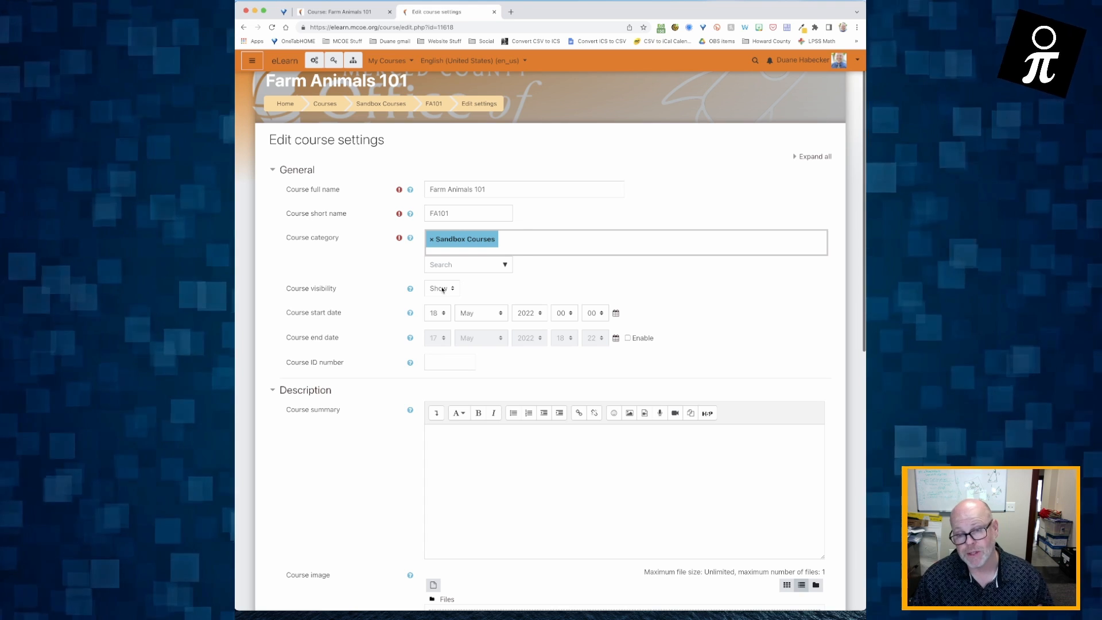
scroll(442, 290, "down", 1)
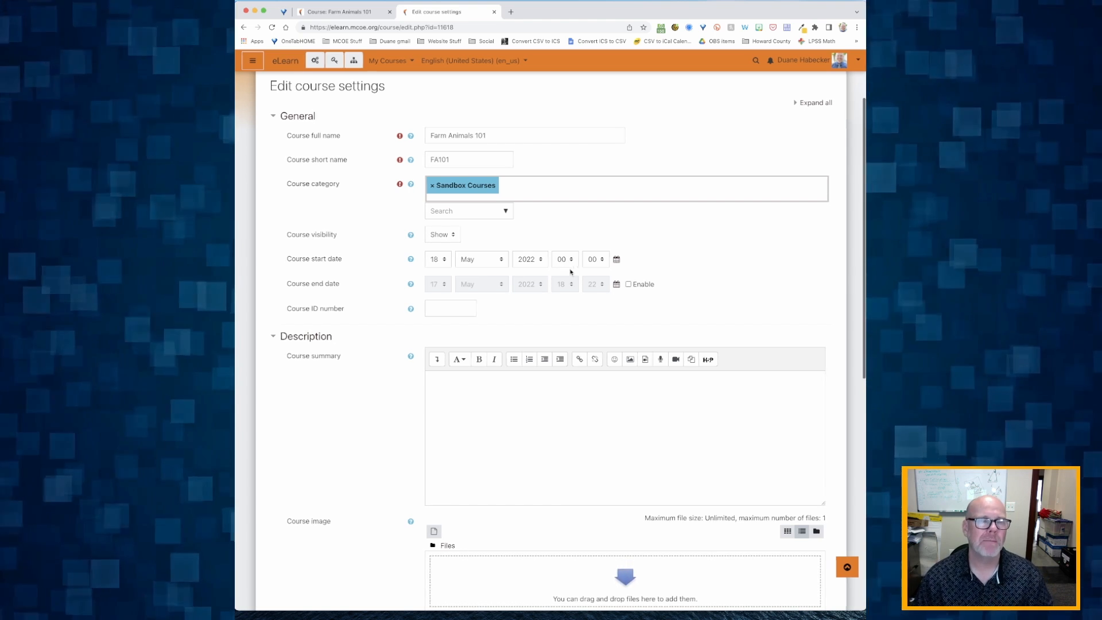
Step: Change the course start date from 18 May to 1 June 2022
left_click(436, 258)
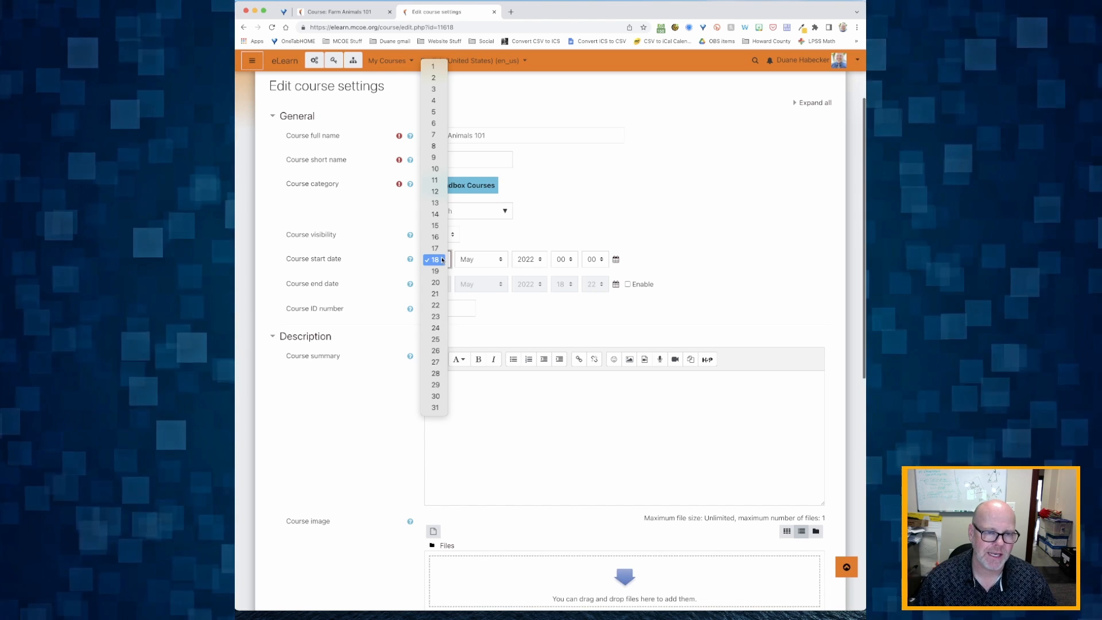
left_click(431, 68)
left_click(483, 264)
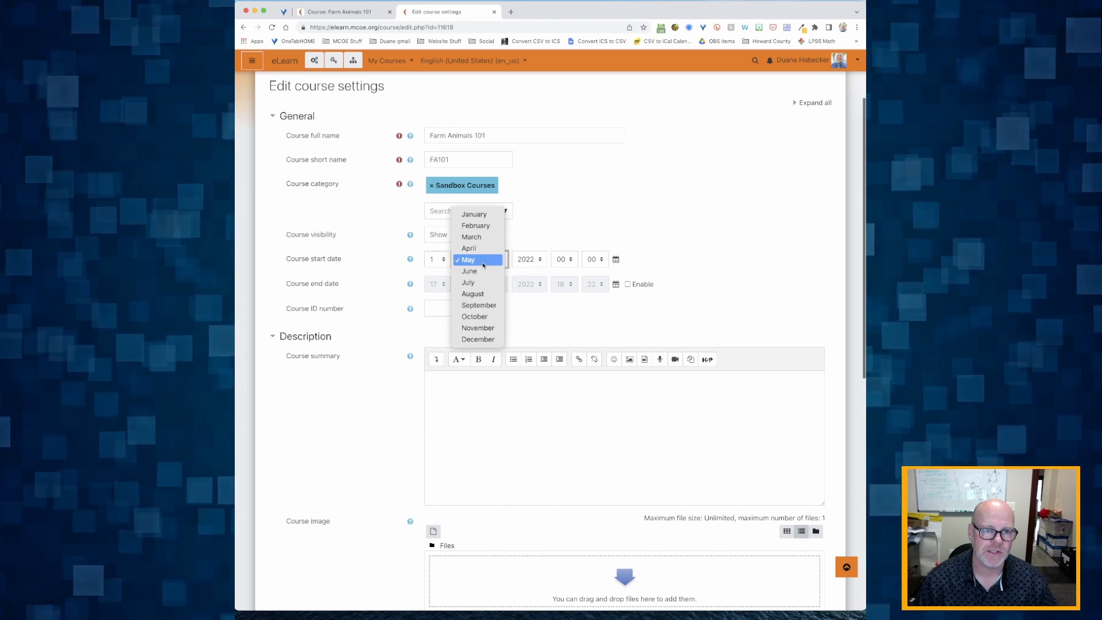
left_click(480, 271)
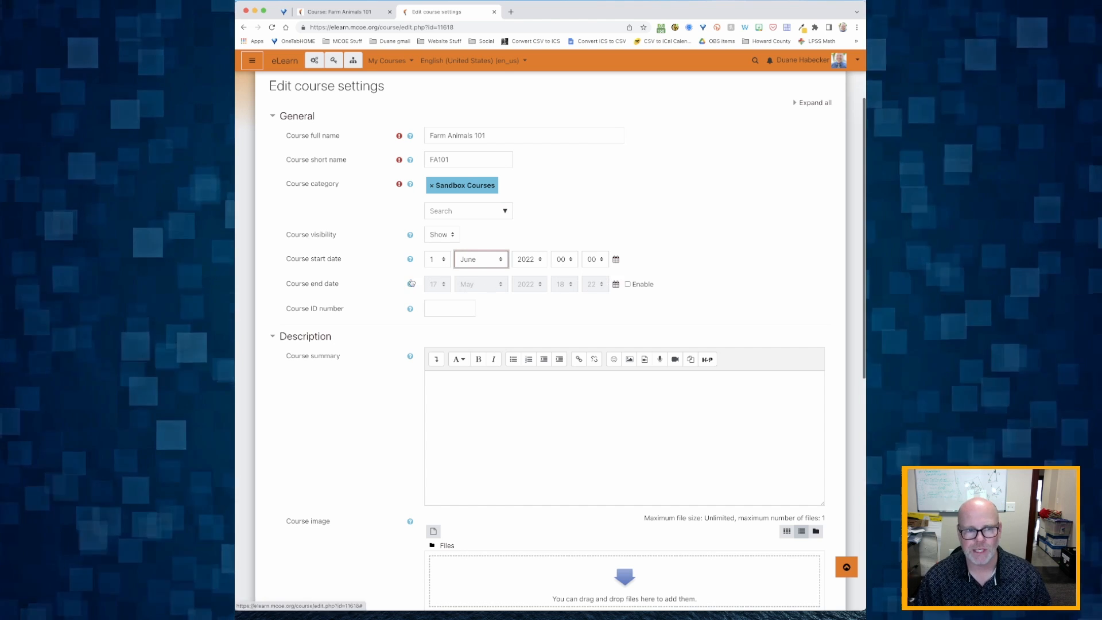
scroll(402, 284, "down", 1)
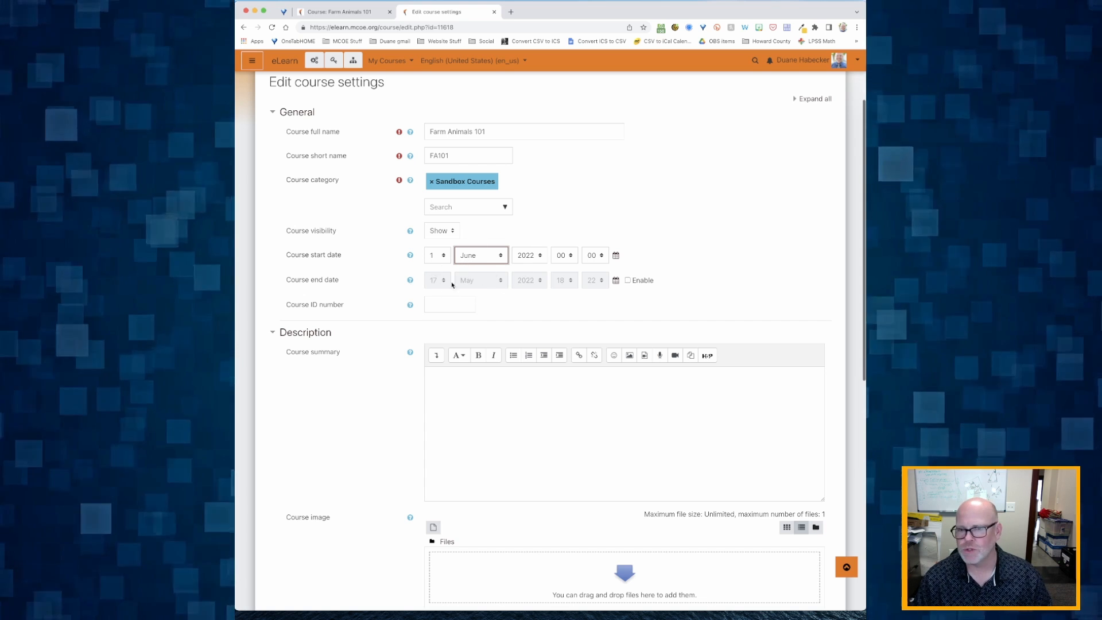
scroll(442, 271, "down", 5)
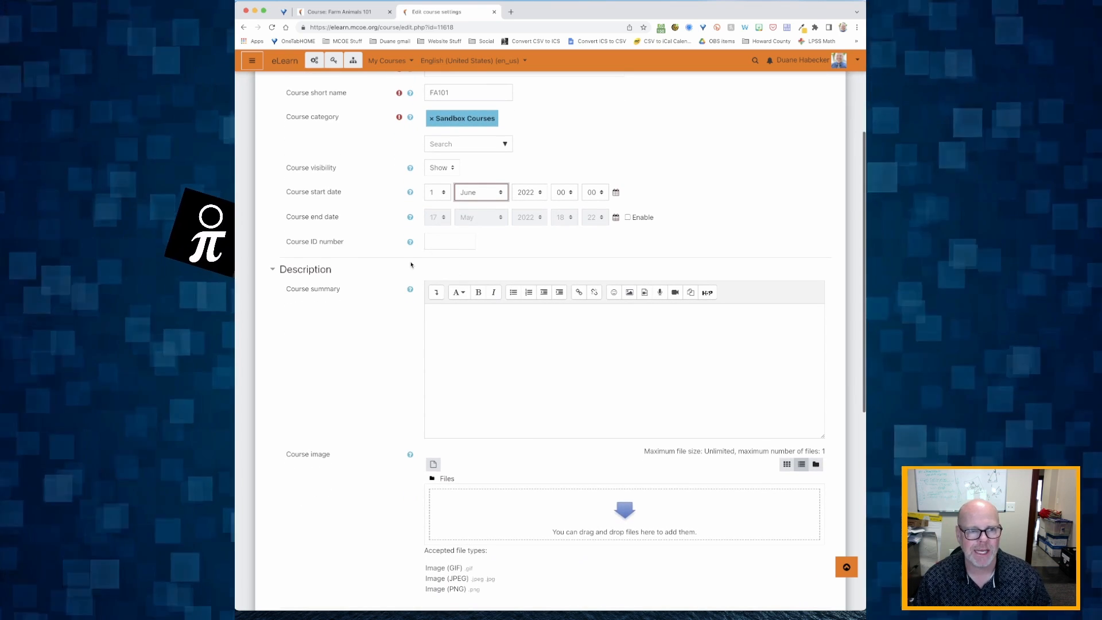
scroll(411, 264, "down", 2)
Step: Enter the instructor's name and e-mail address in the Course summary editor
left_click(487, 320)
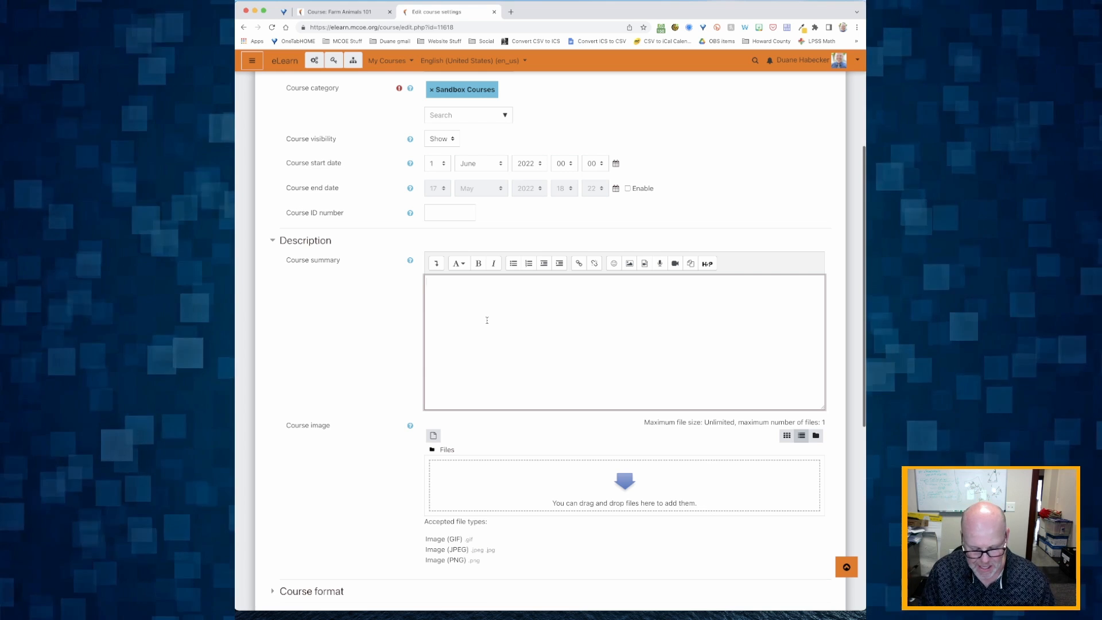
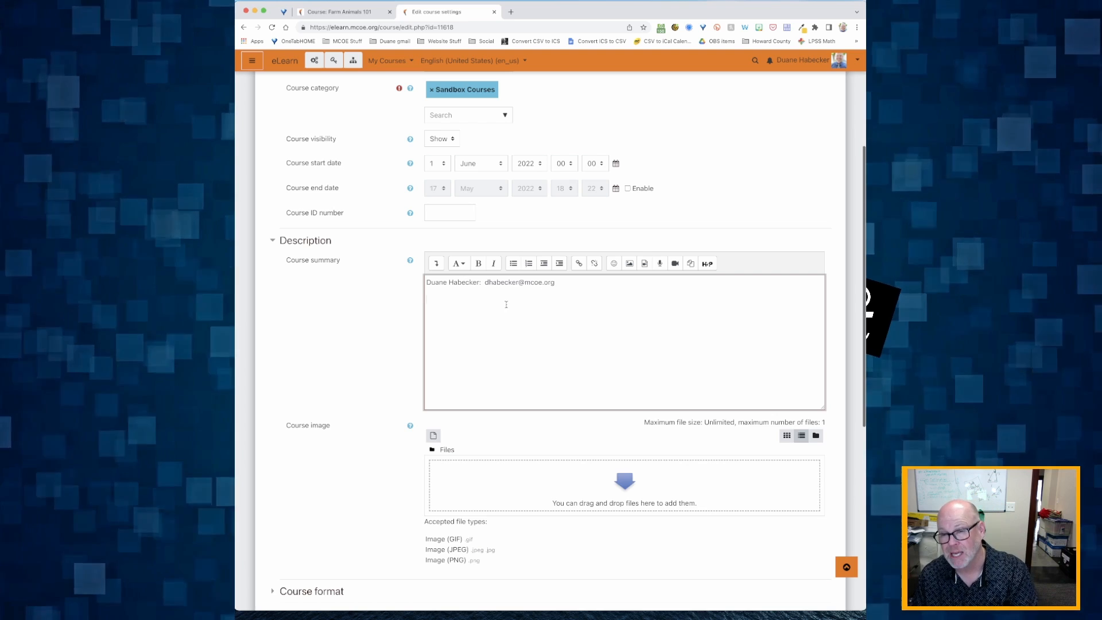
scroll(384, 342, "down", 3)
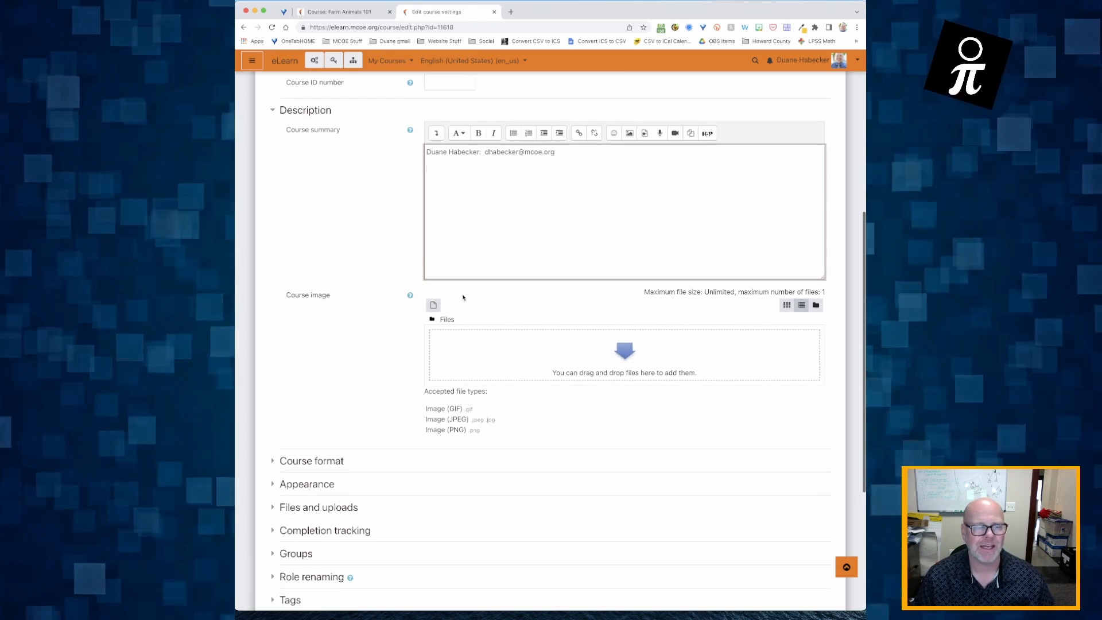
scroll(462, 297, "up", 10)
scroll(367, 297, "down", 5)
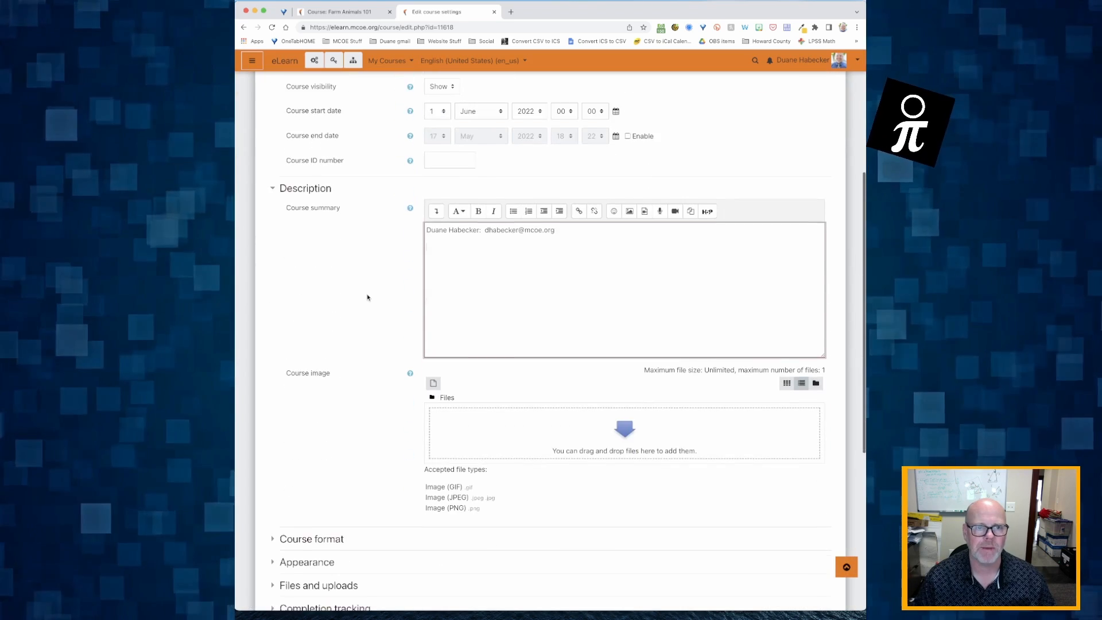
scroll(367, 298, "up", 2)
Step: Search Google Images for 'farm animals 1500x470' in a new browser tab
key("super+t")
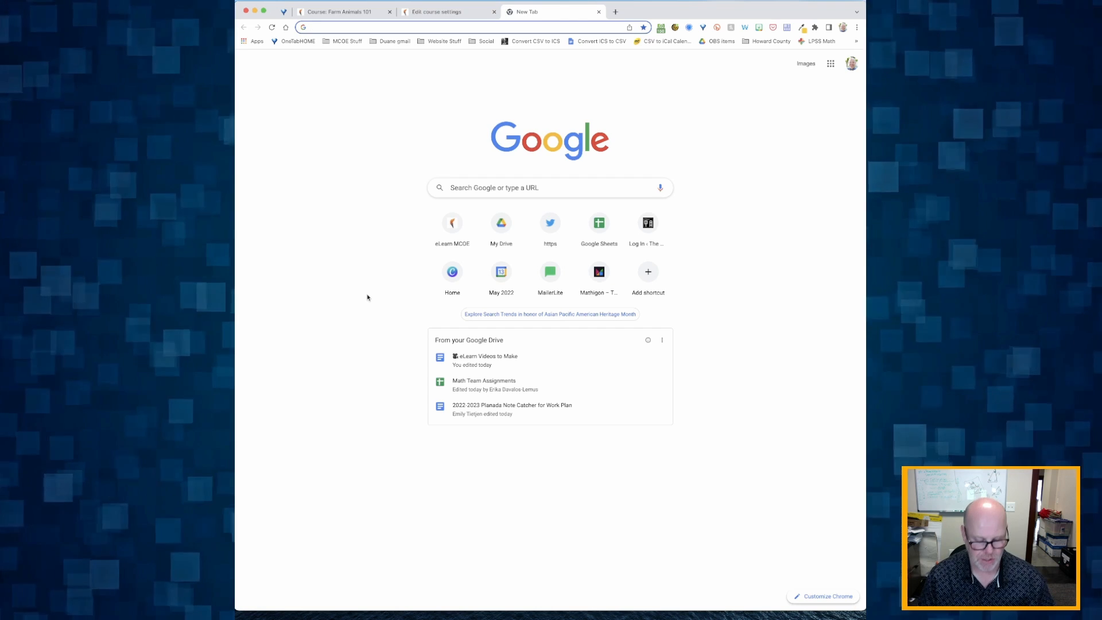
type("farm animals")
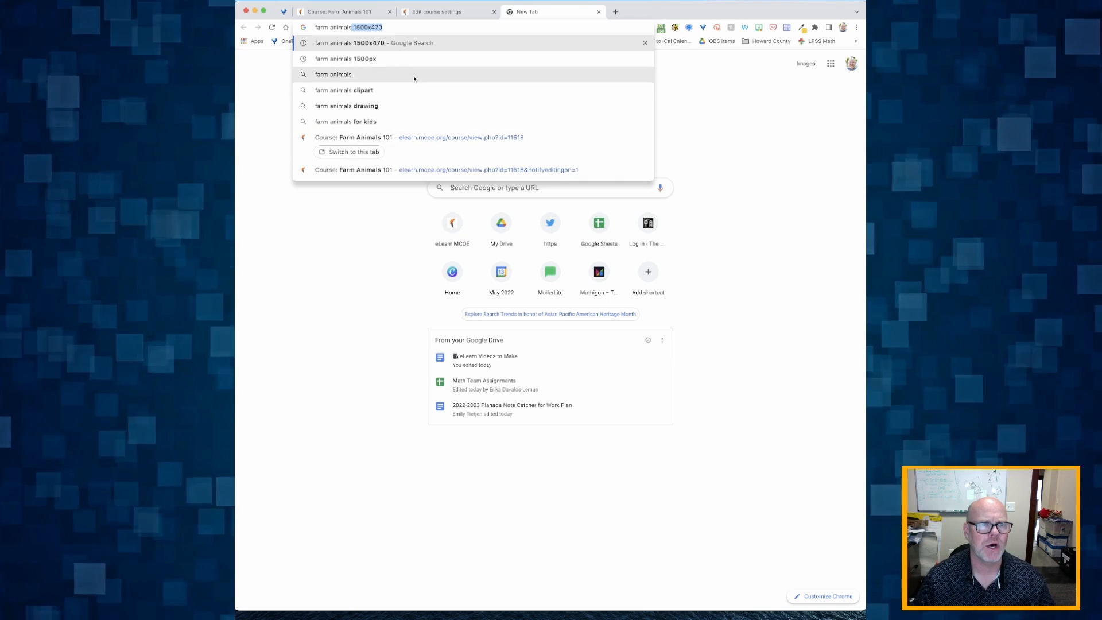
left_click(396, 27)
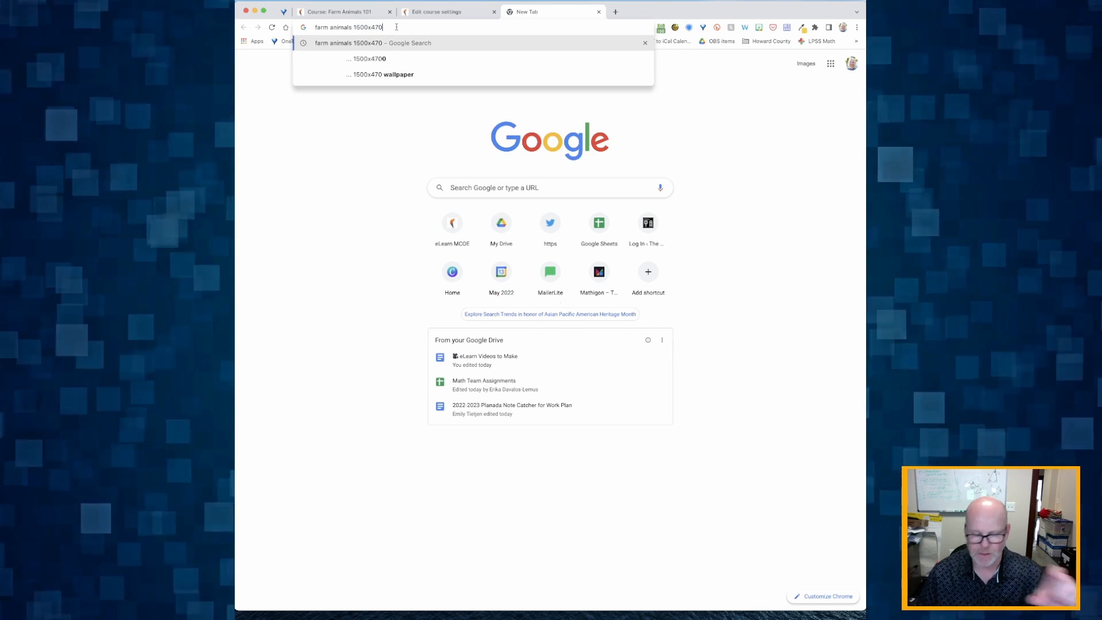
key("Return")
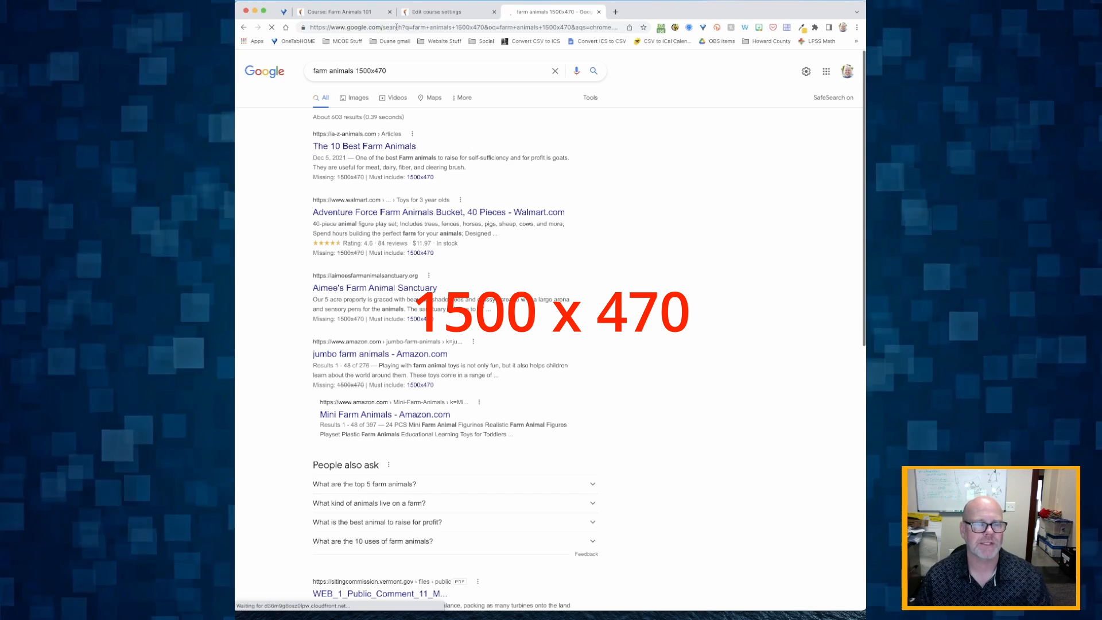
left_click(353, 102)
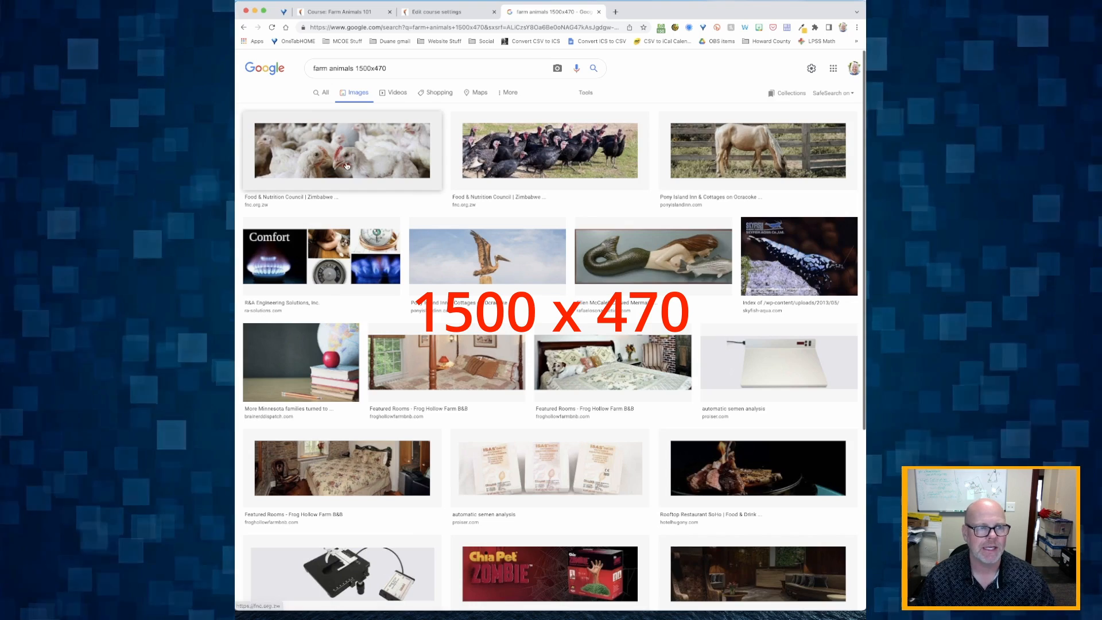
Step: Save the chickens photo as FNC24-1500x470.jpeg and go back to the Moodle settings
left_click(346, 165)
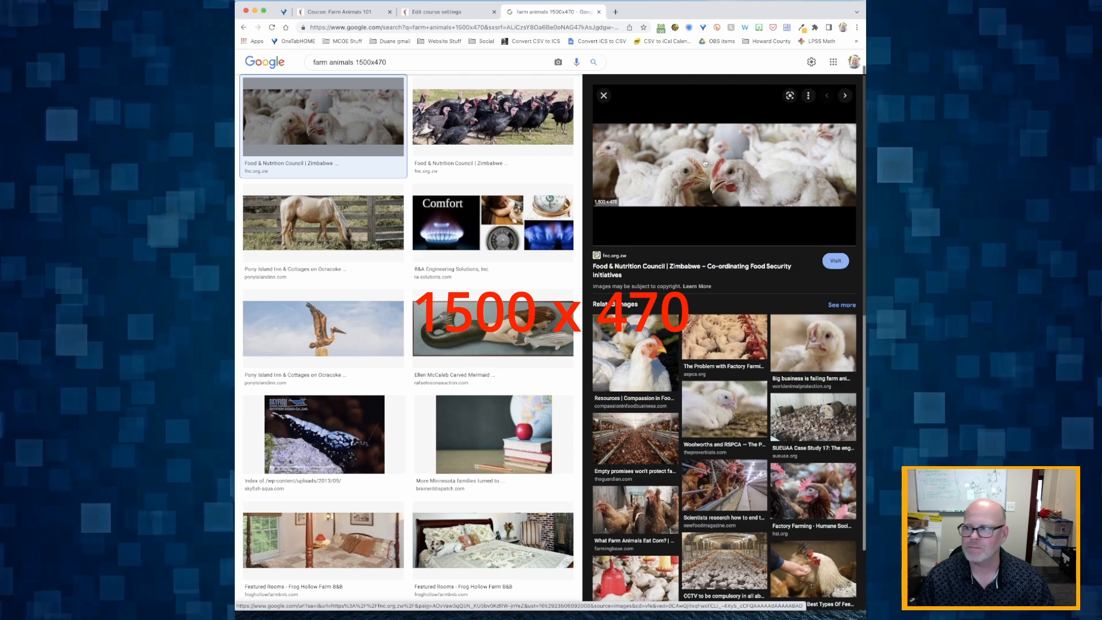
right_click(696, 183)
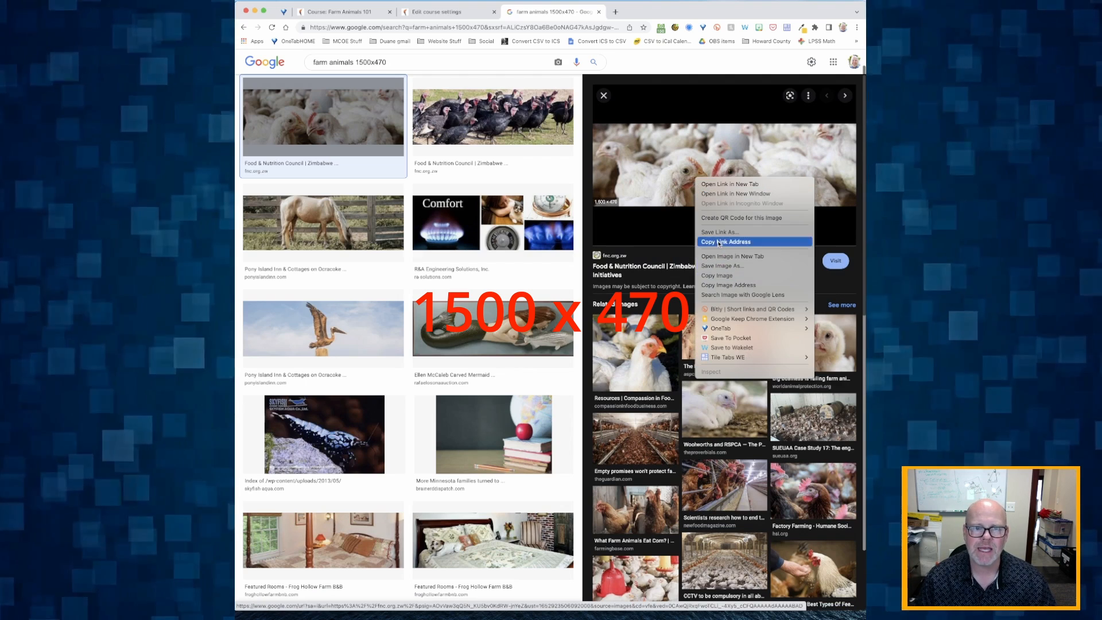
left_click(719, 266)
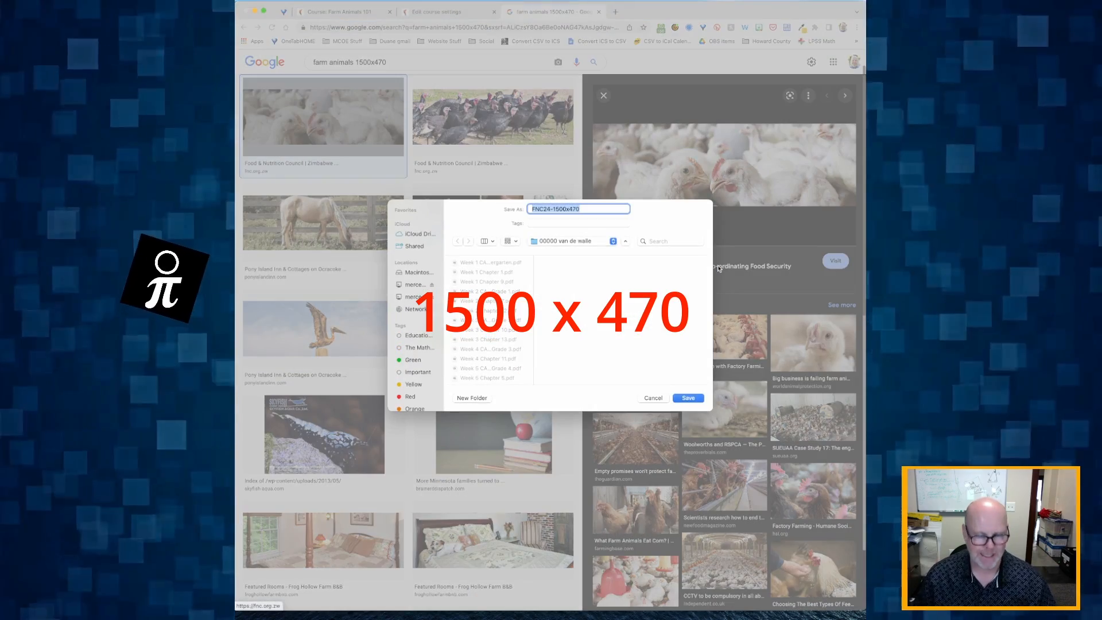
key("Return")
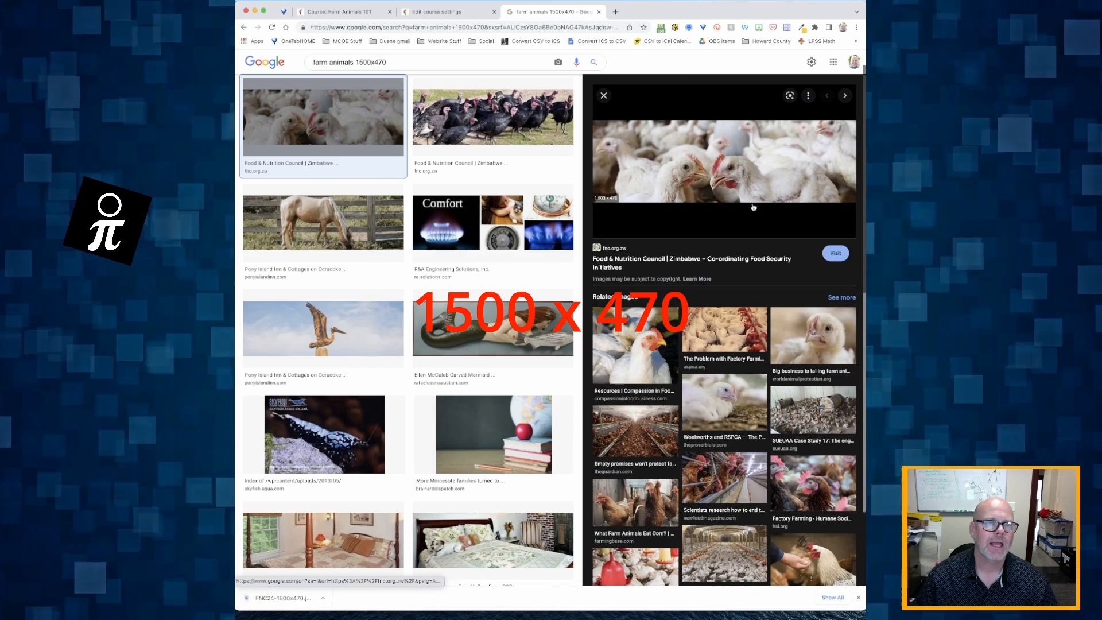
left_click(440, 12)
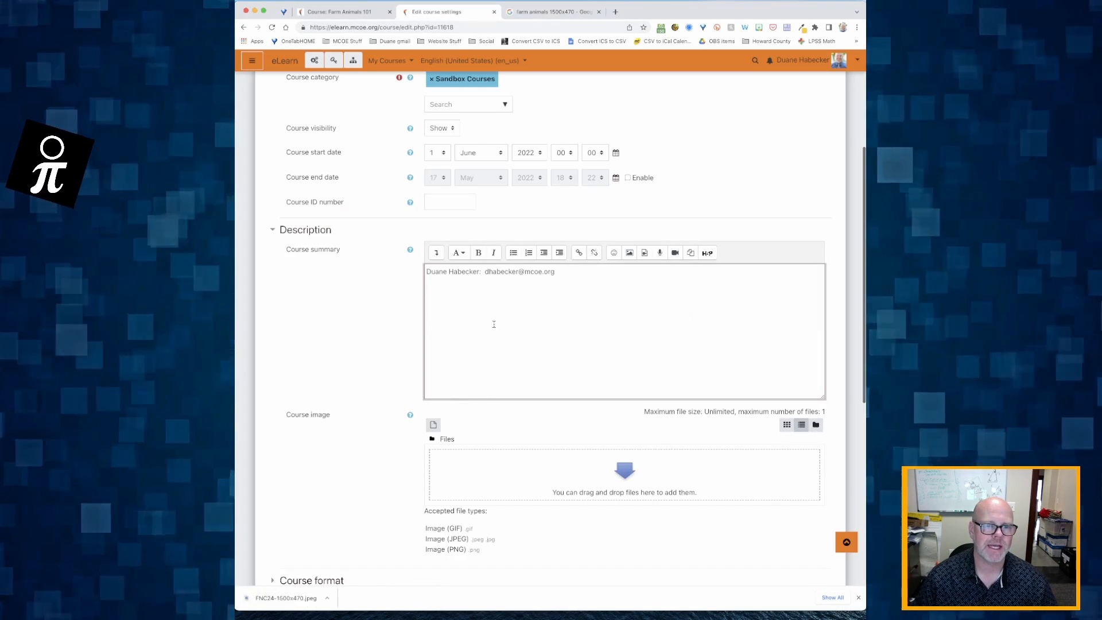
Step: Upload FNC24-1500x470.jpeg from the computer as the Course image
scroll(533, 467, "down", 3)
left_click(618, 380)
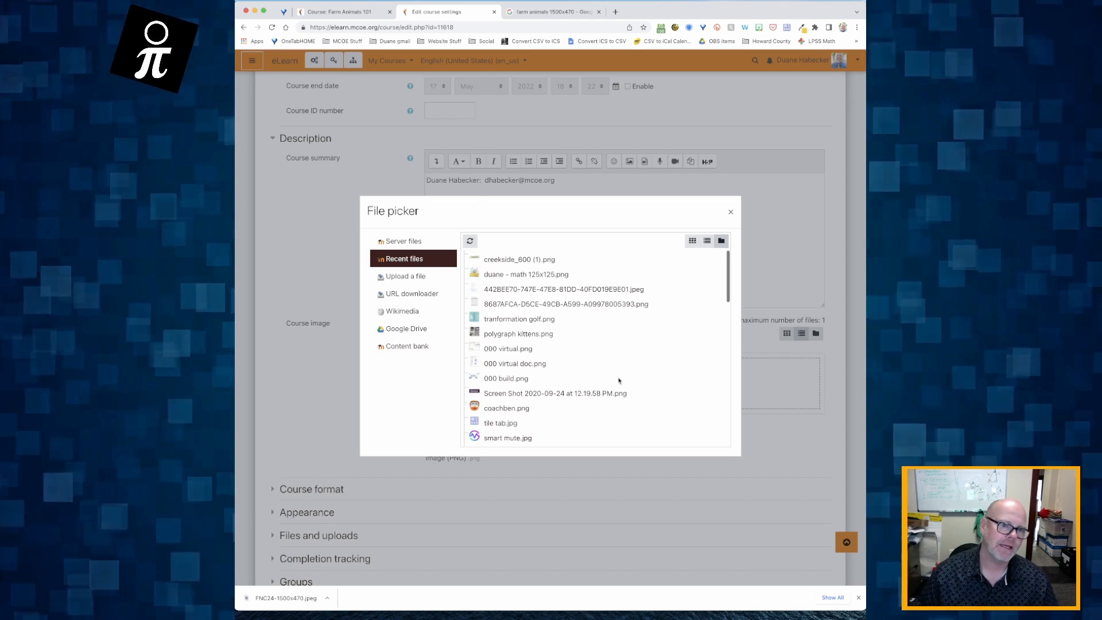
left_click(396, 277)
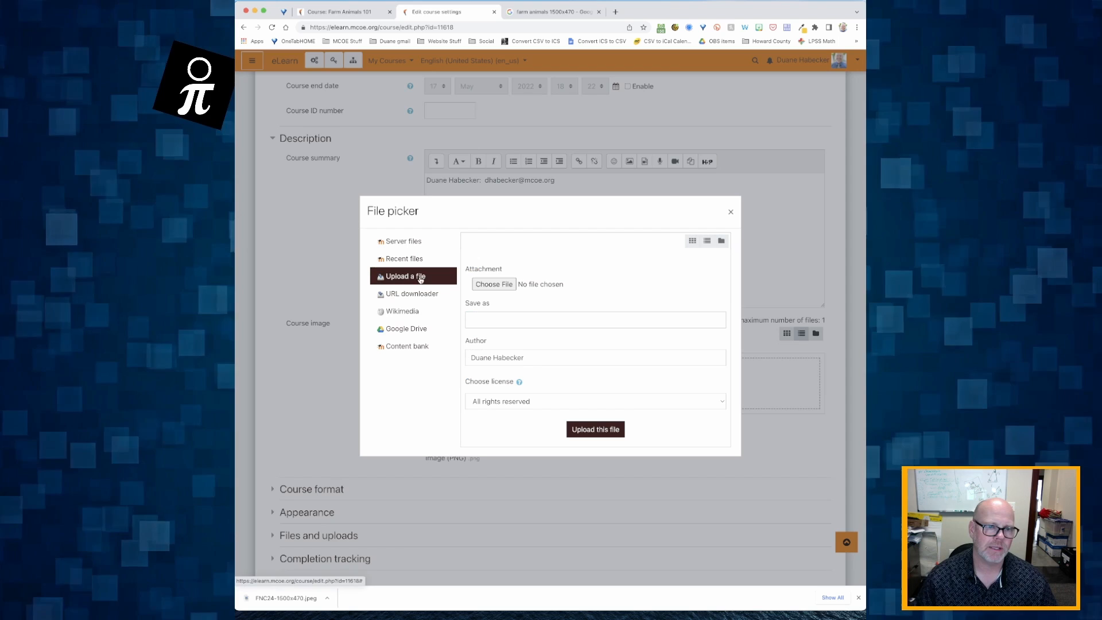
left_click(486, 284)
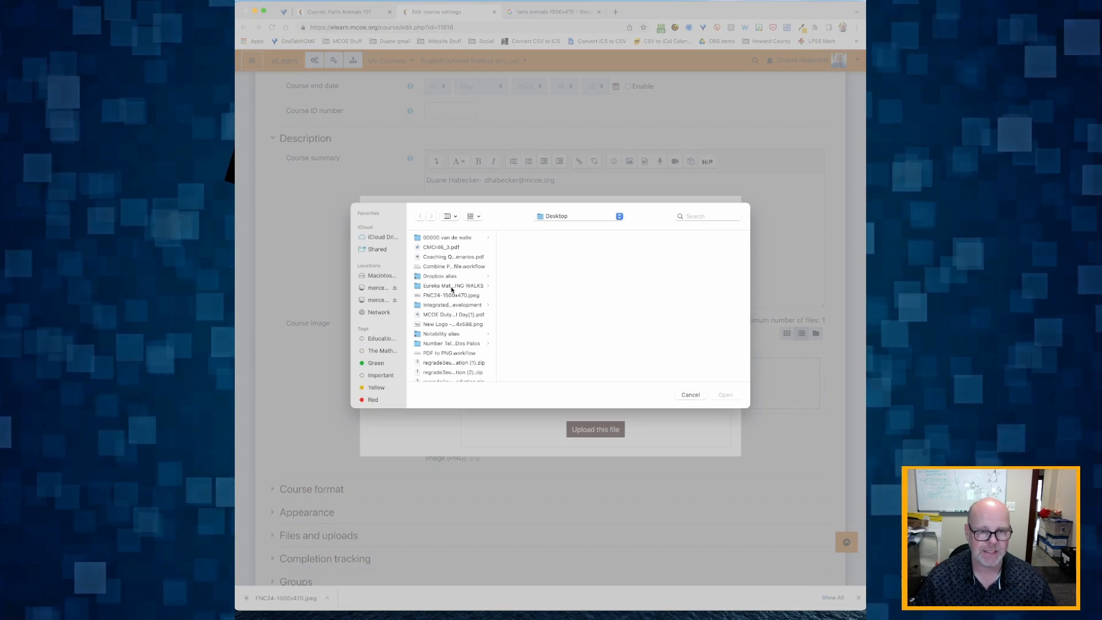
left_click(434, 296)
left_click(726, 395)
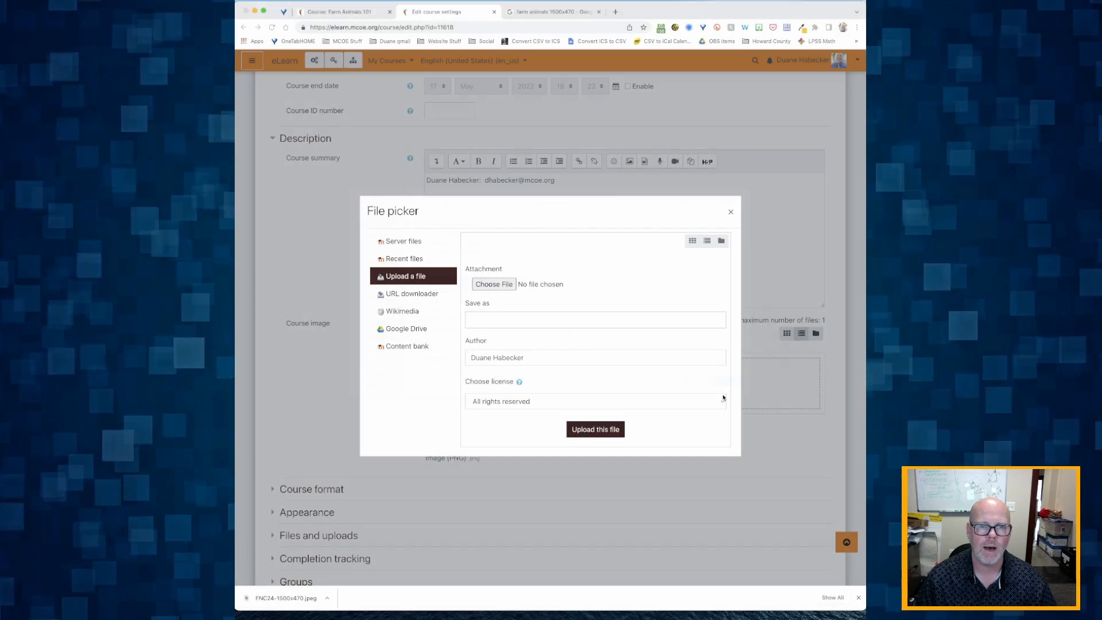
left_click(595, 429)
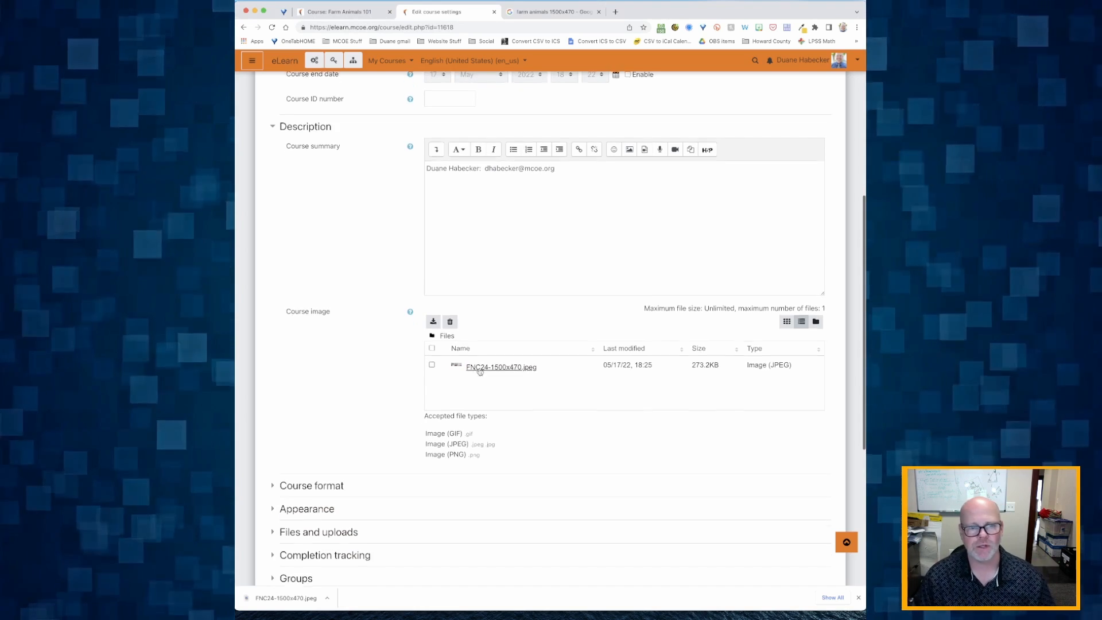
Step: Keep Topics format and set Course layout to show all sections on one page
scroll(490, 373, "down", 4)
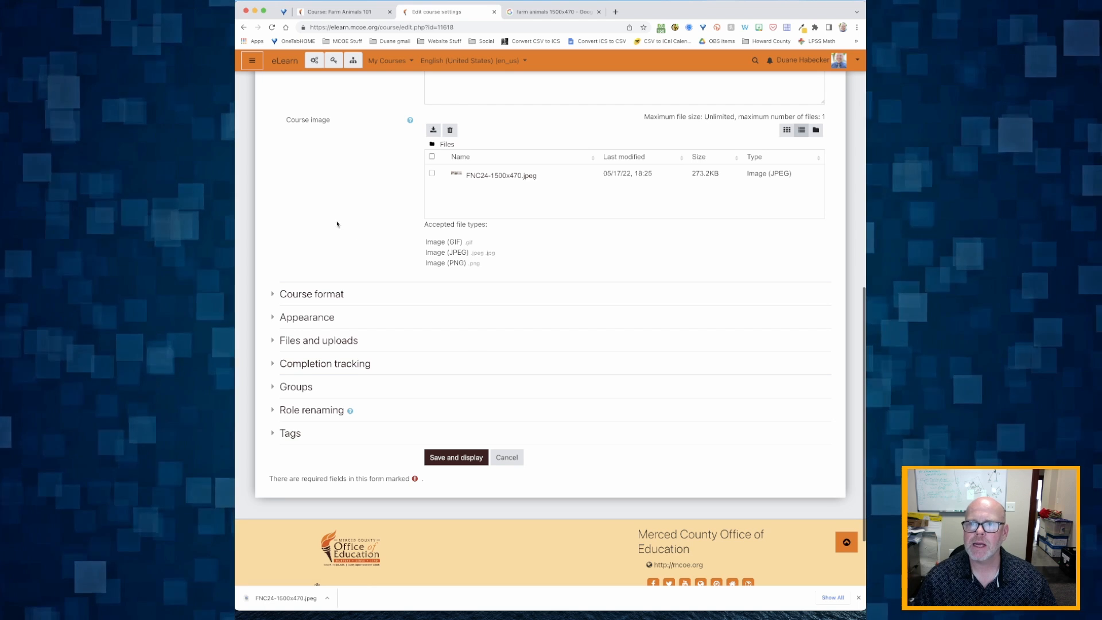
left_click(308, 297)
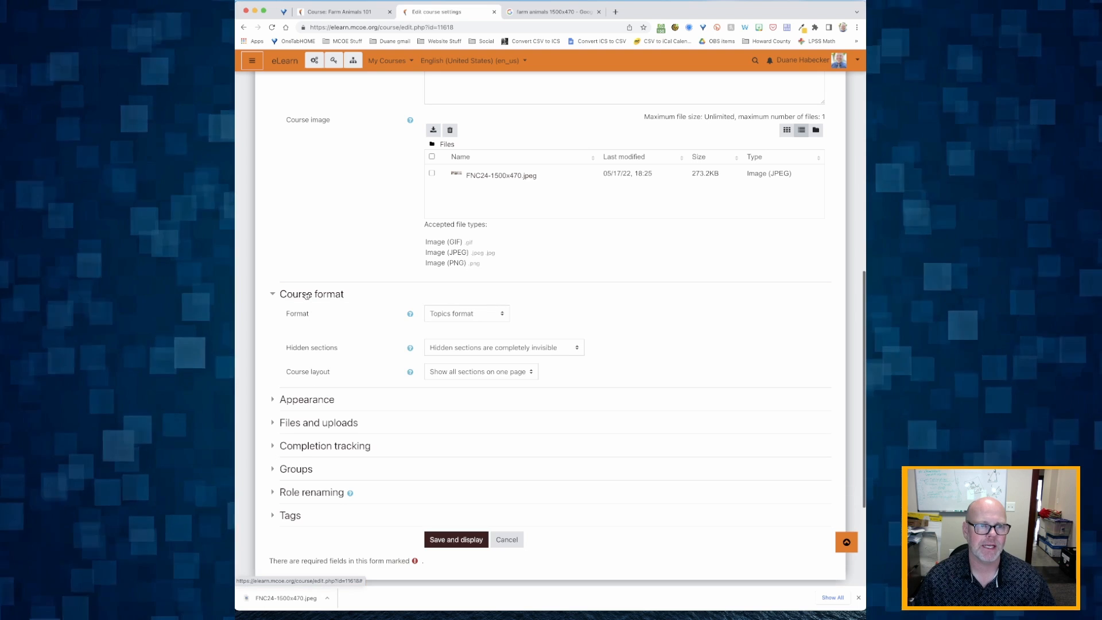
left_click(462, 313)
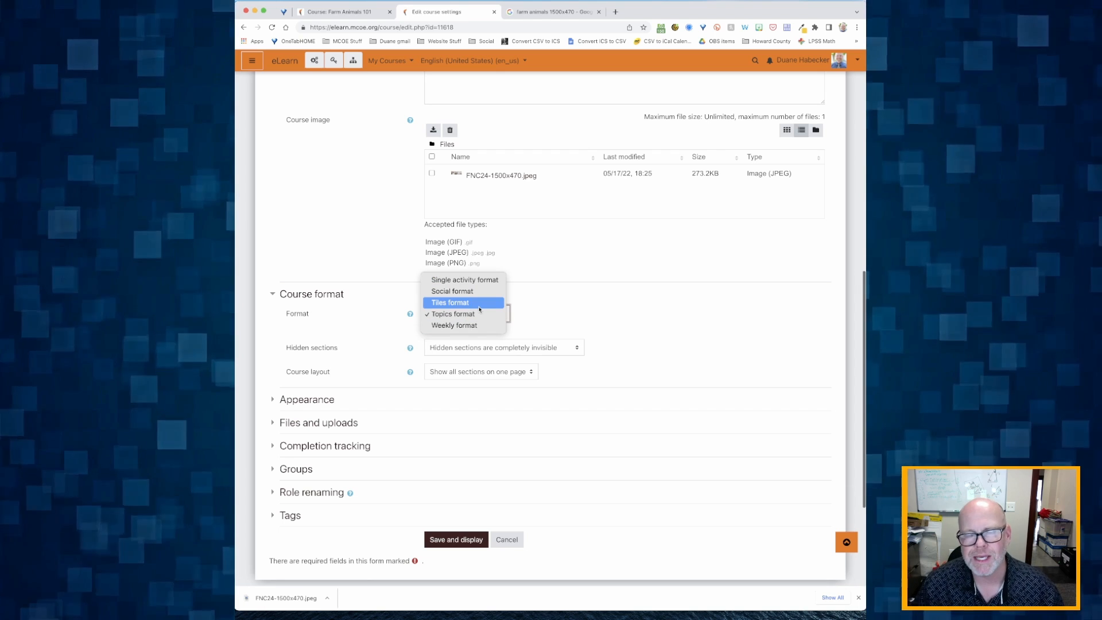
left_click(446, 314)
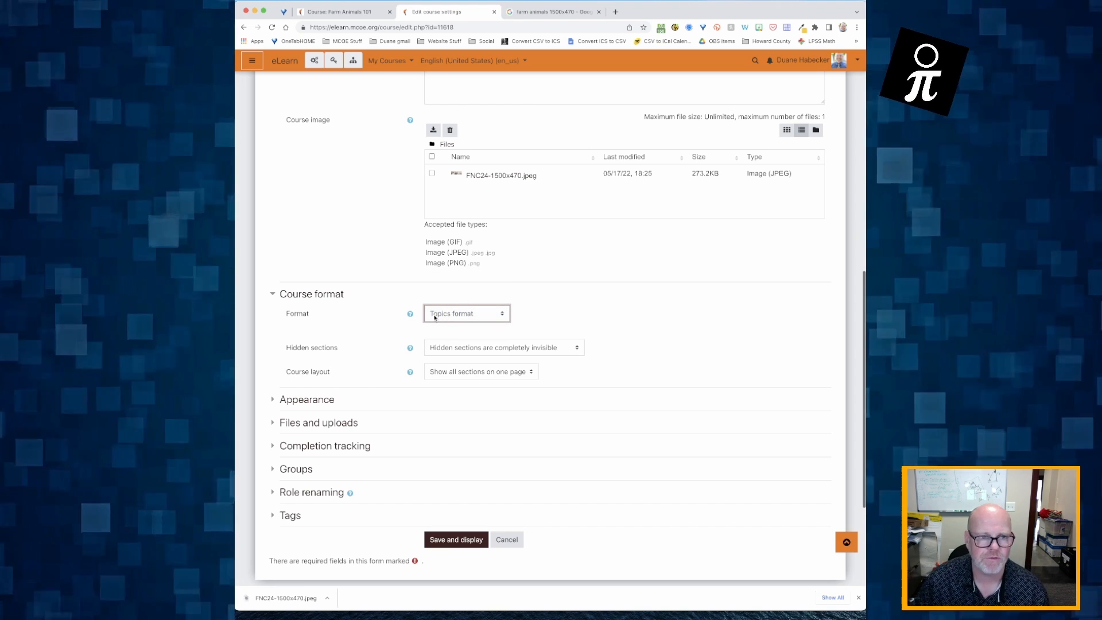
scroll(368, 360, "down", 2)
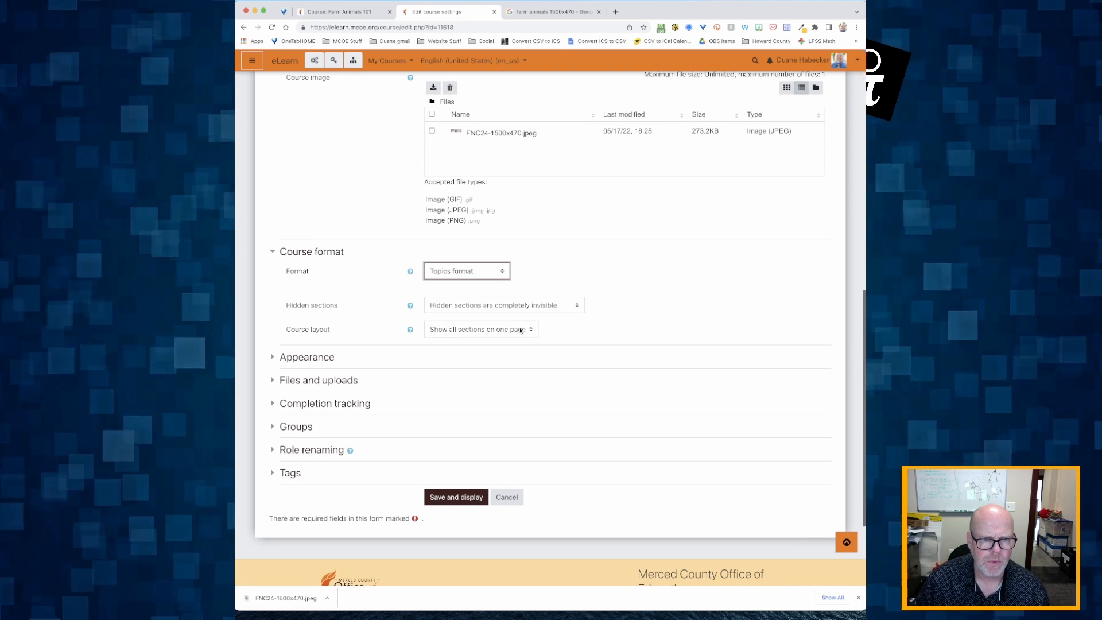
left_click(467, 329)
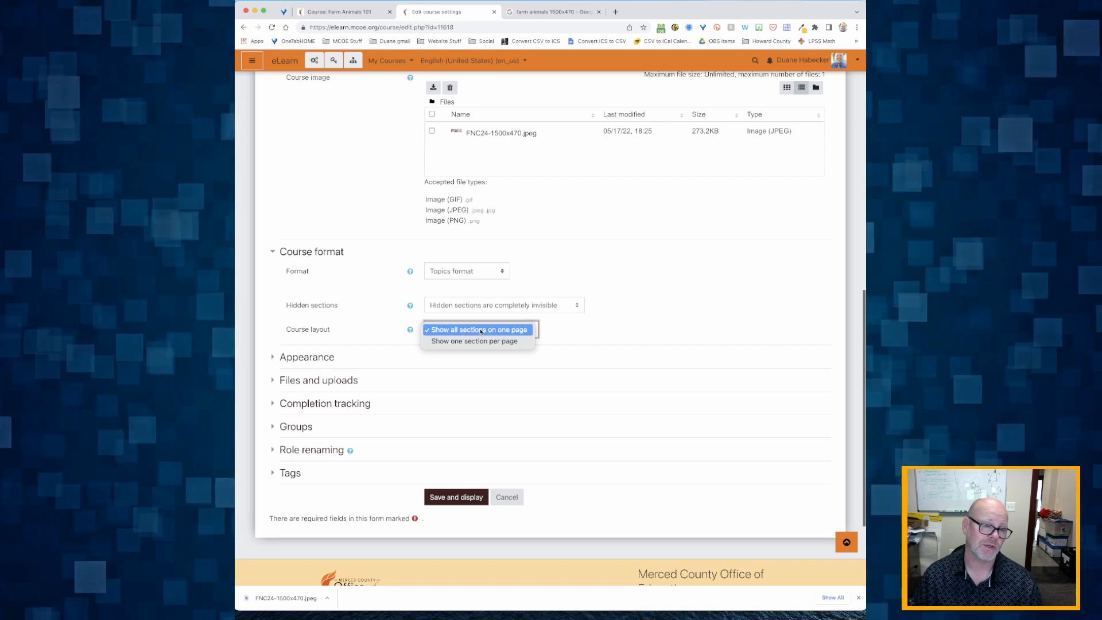
left_click(446, 344)
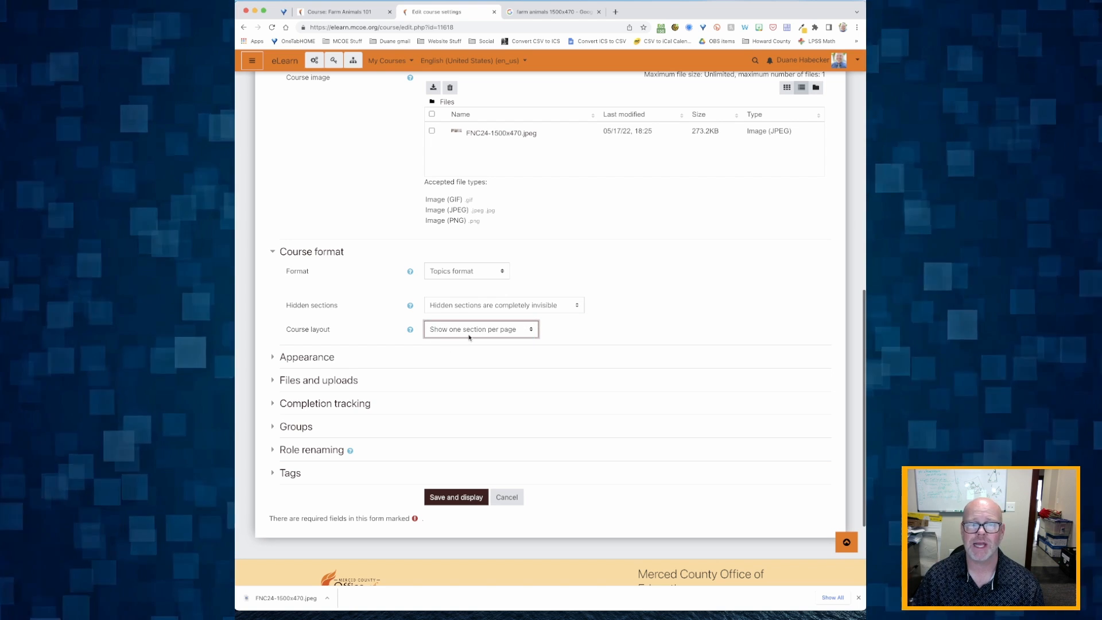
left_click(472, 331)
left_click(471, 319)
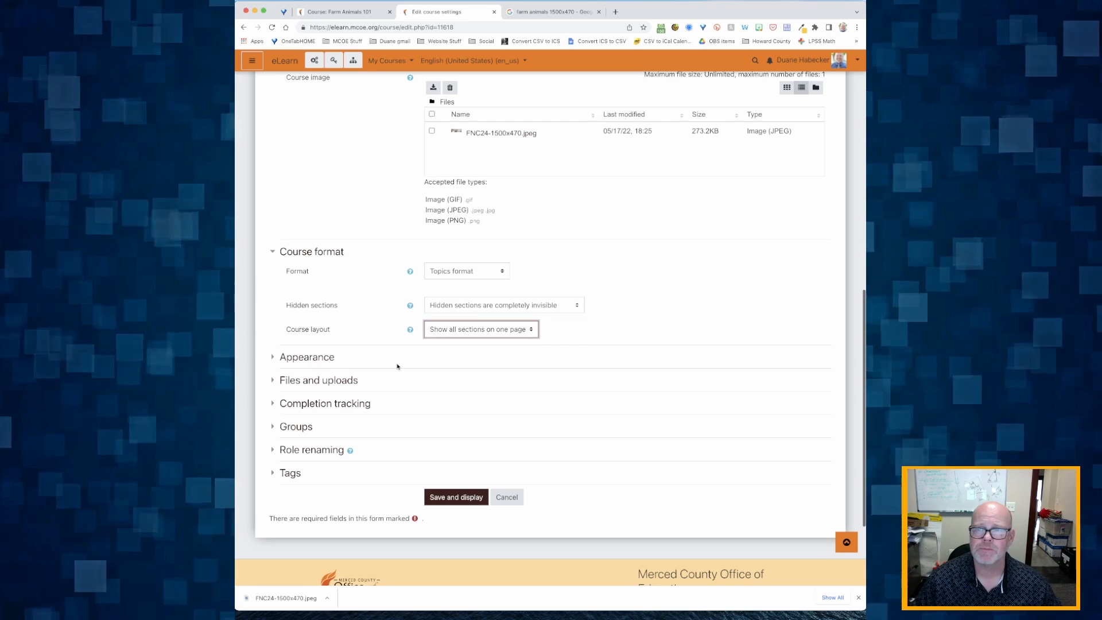
scroll(397, 367, "down", 1)
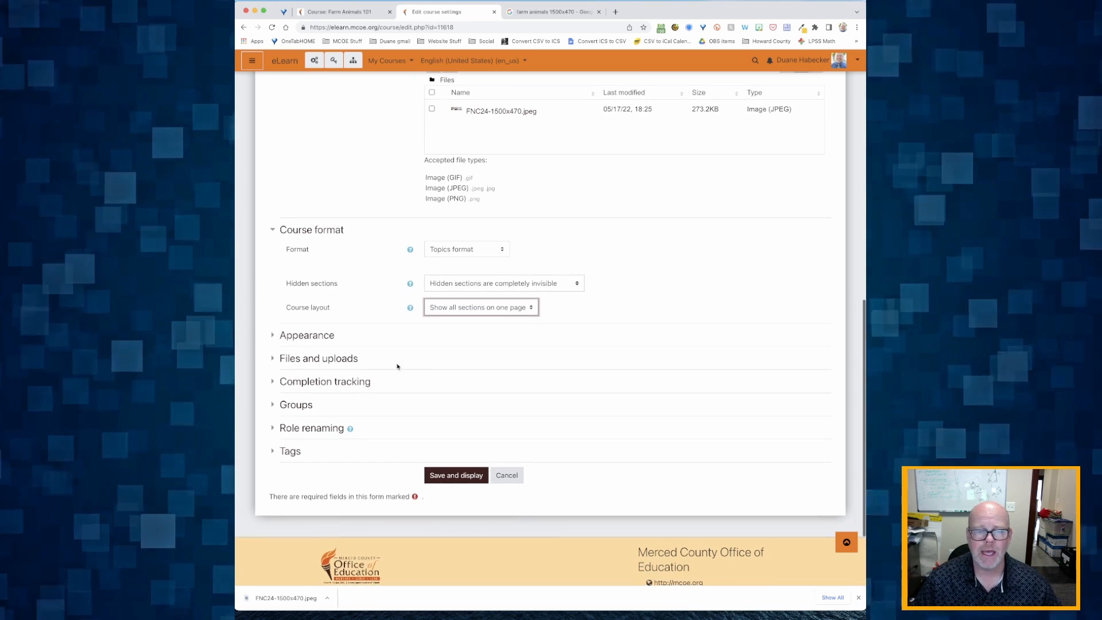
Step: Expand Appearance and Files and uploads, leaving maximum upload size at the site limit (1GB)
left_click(303, 339)
scroll(413, 350, "down", 2)
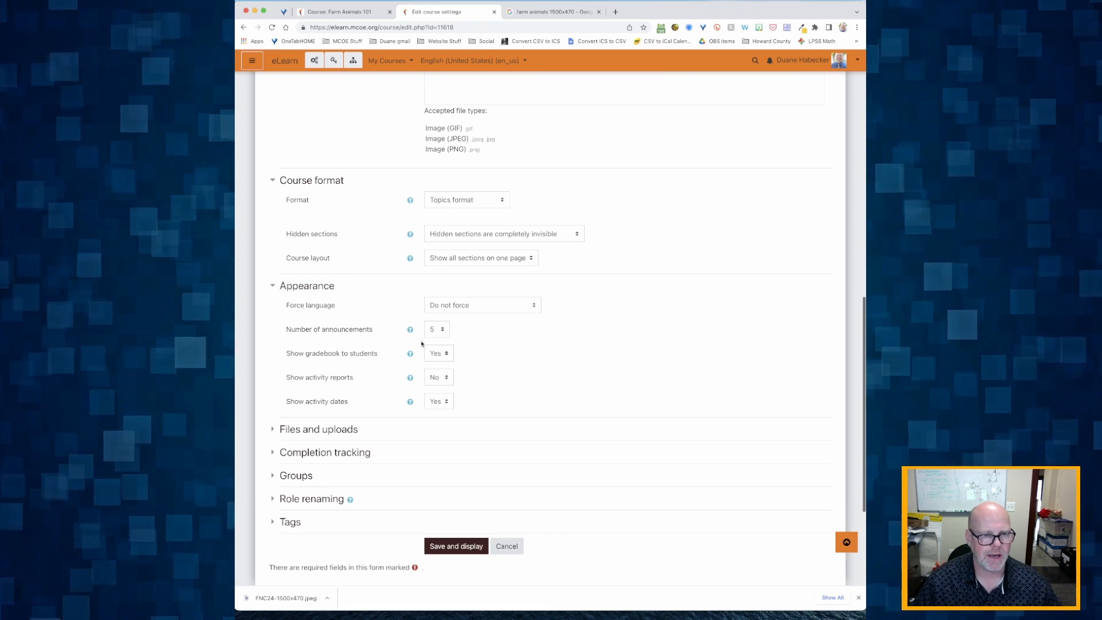
scroll(393, 356, "down", 3)
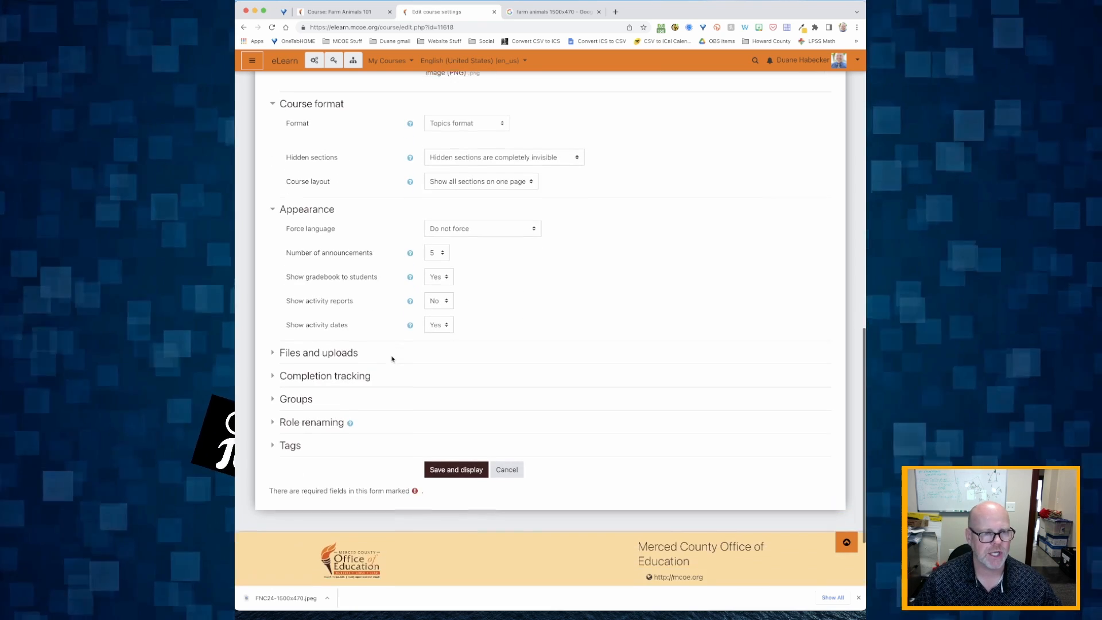
left_click(318, 352)
scroll(319, 356, "down", 2)
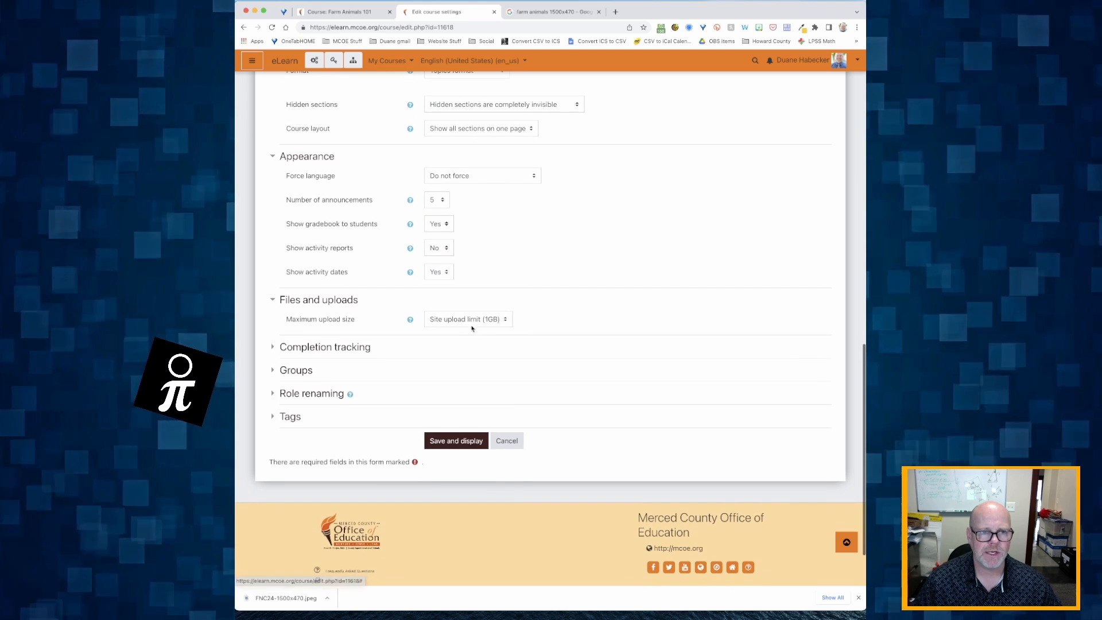
left_click(473, 320)
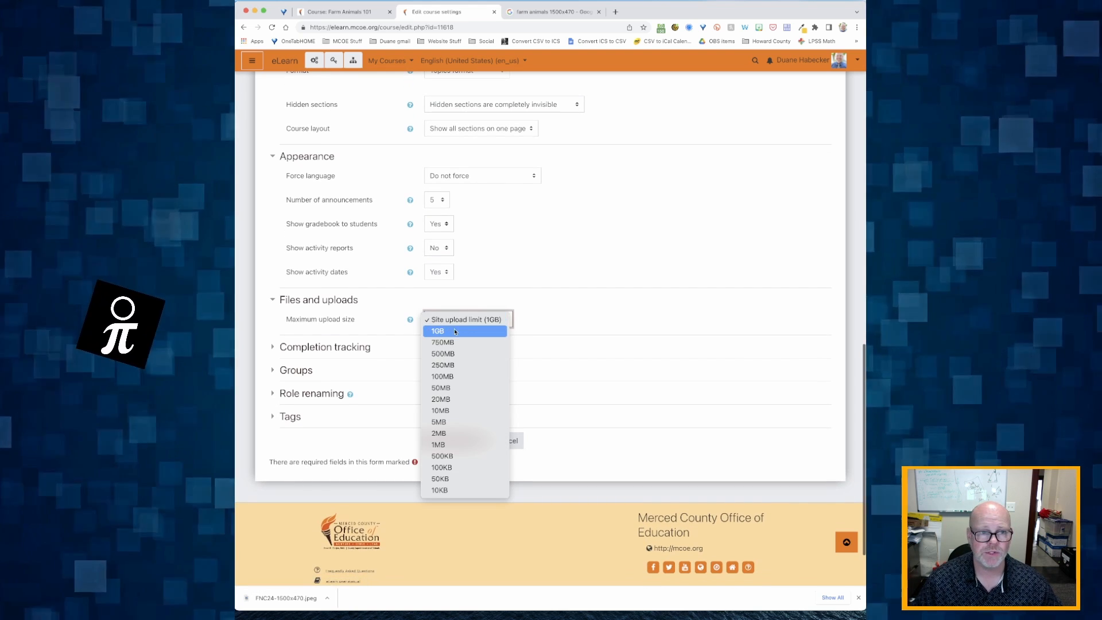
left_click(452, 330)
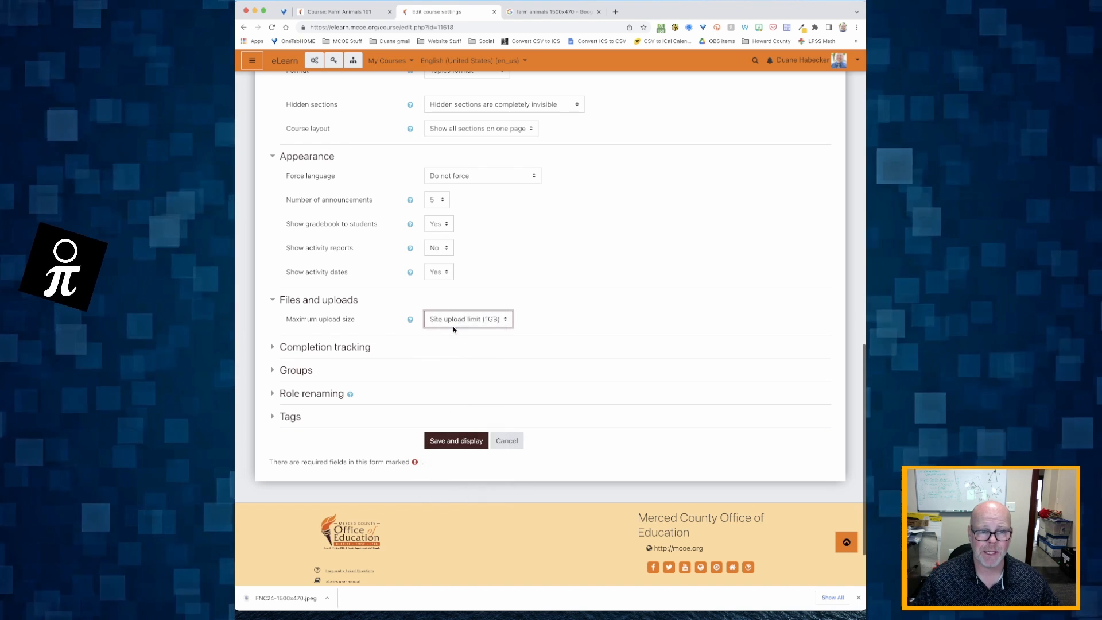
left_click(464, 321)
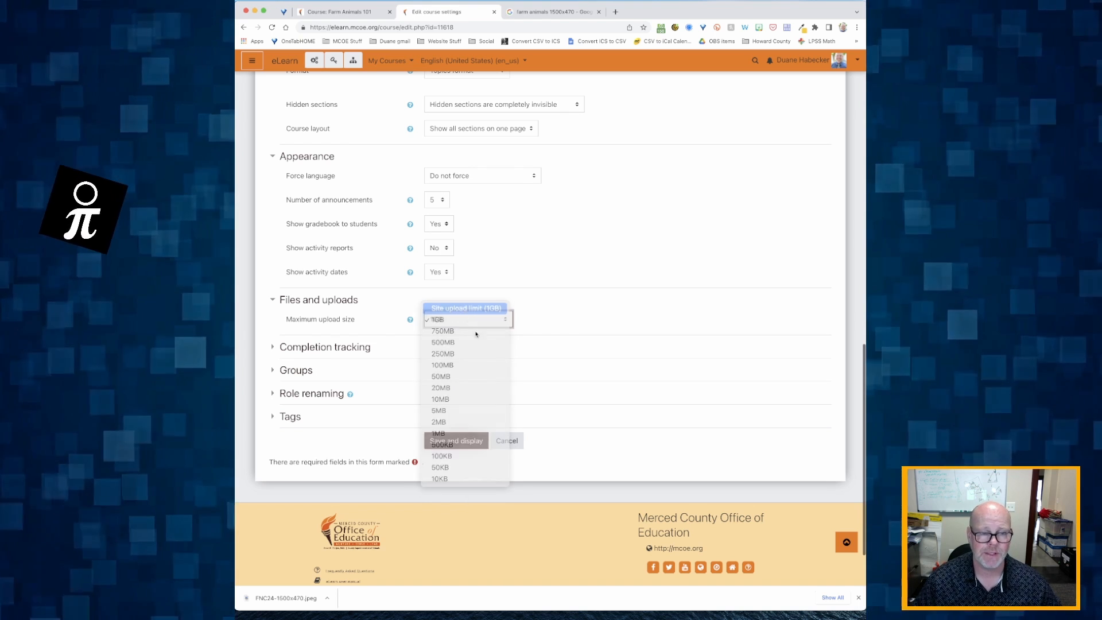
left_click(459, 309)
Step: Set Enable completion tracking to No
left_click(319, 349)
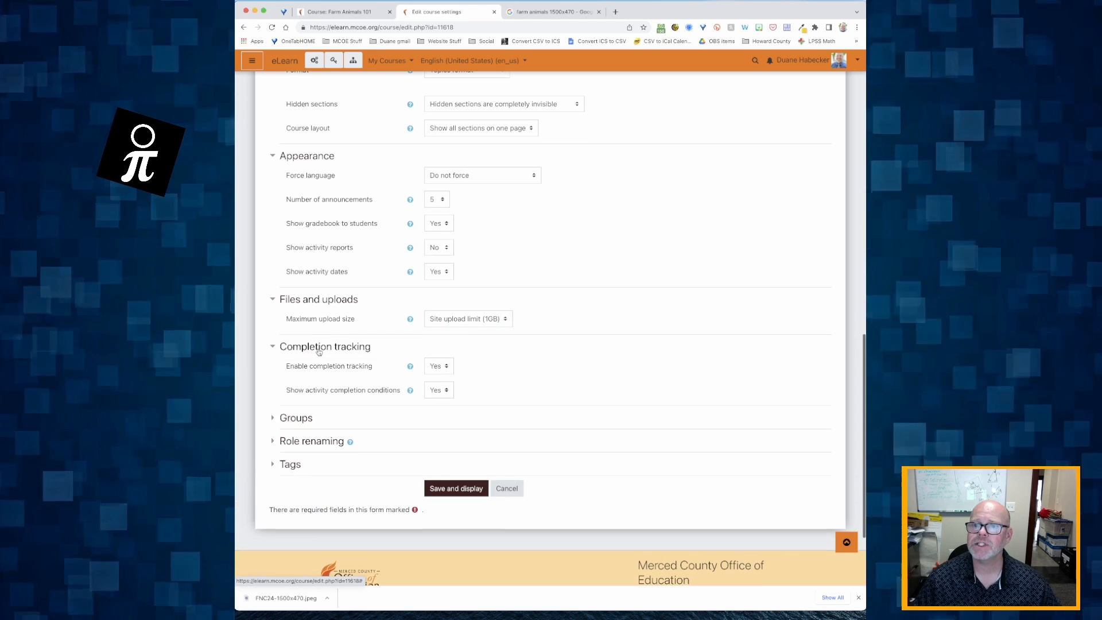
scroll(319, 352, "down", 2)
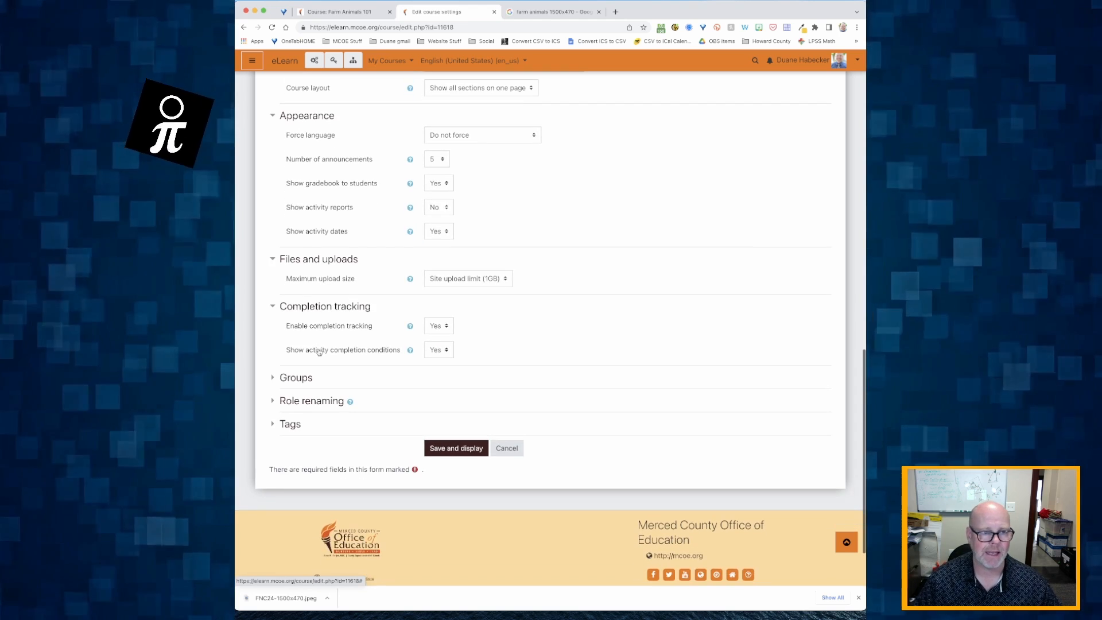
left_click(443, 332)
left_click(435, 314)
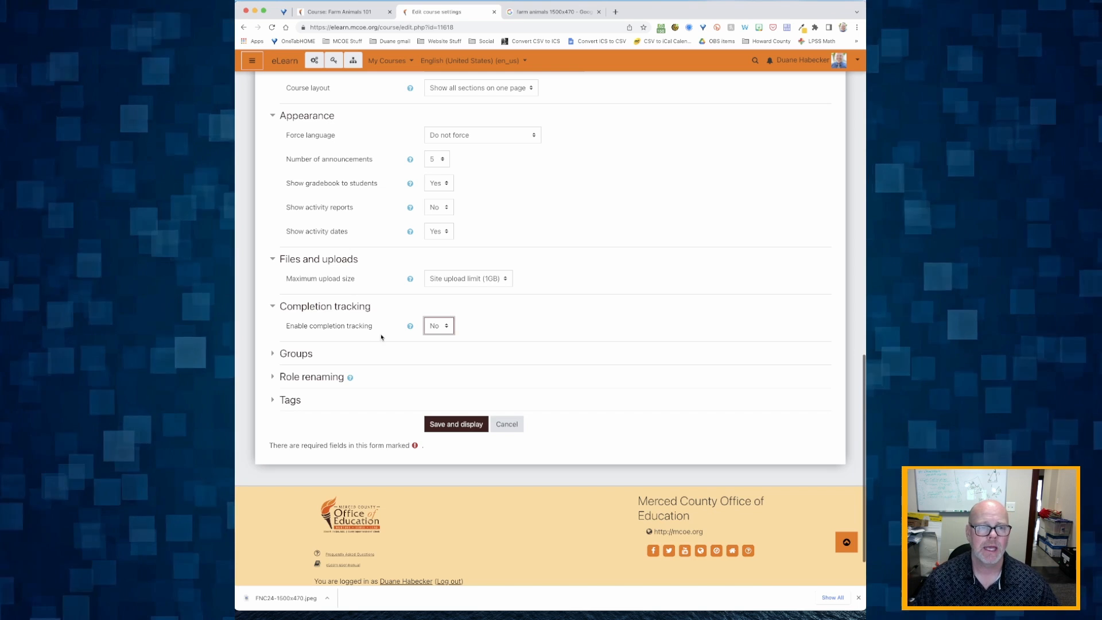
left_click(442, 329)
left_click(440, 337)
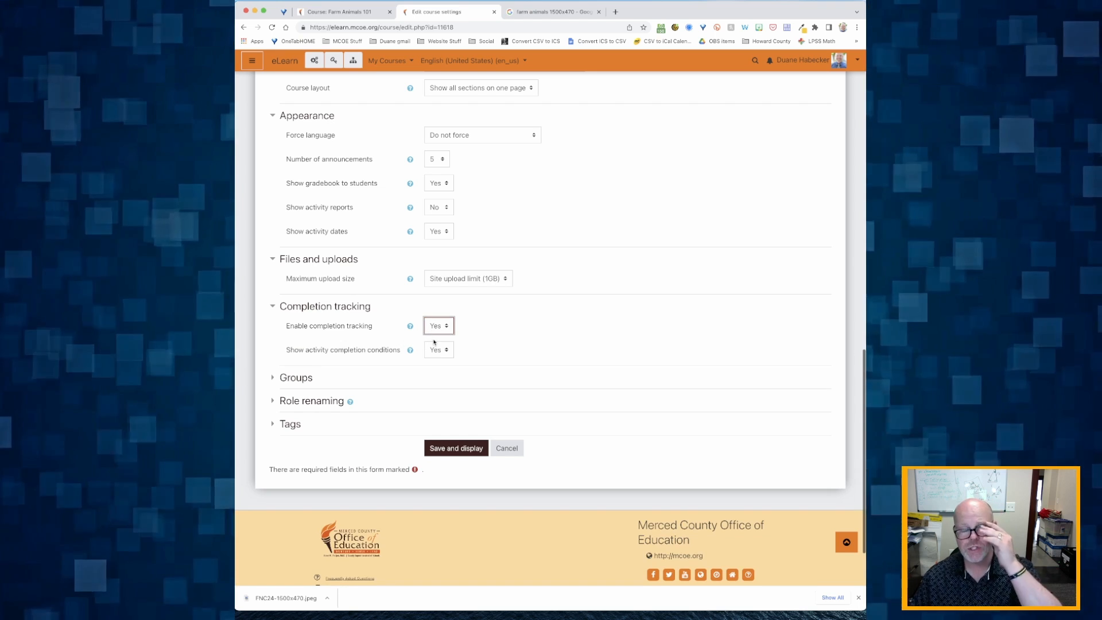
left_click(445, 329)
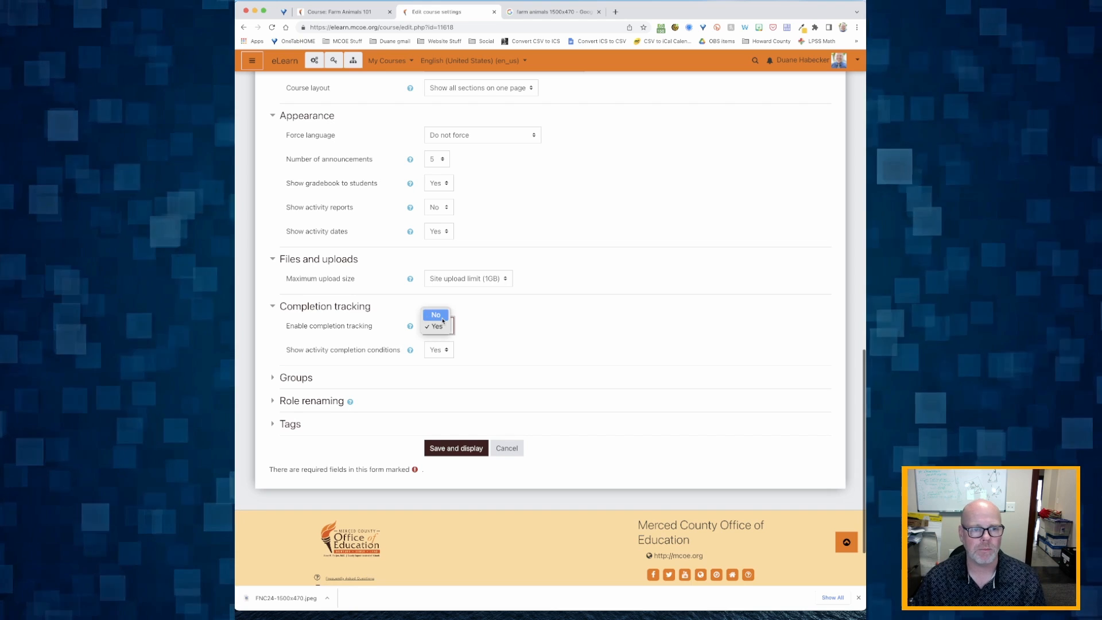
left_click(442, 319)
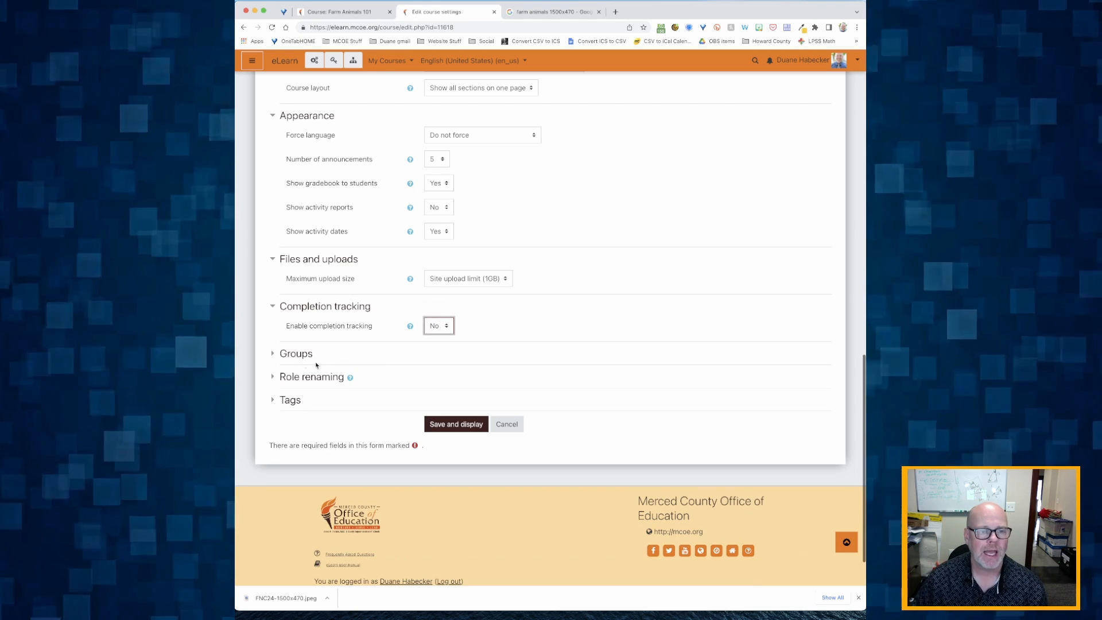
Step: Expand the Groups, Role renaming and Tags sections
left_click(298, 356)
scroll(298, 379, "down", 3)
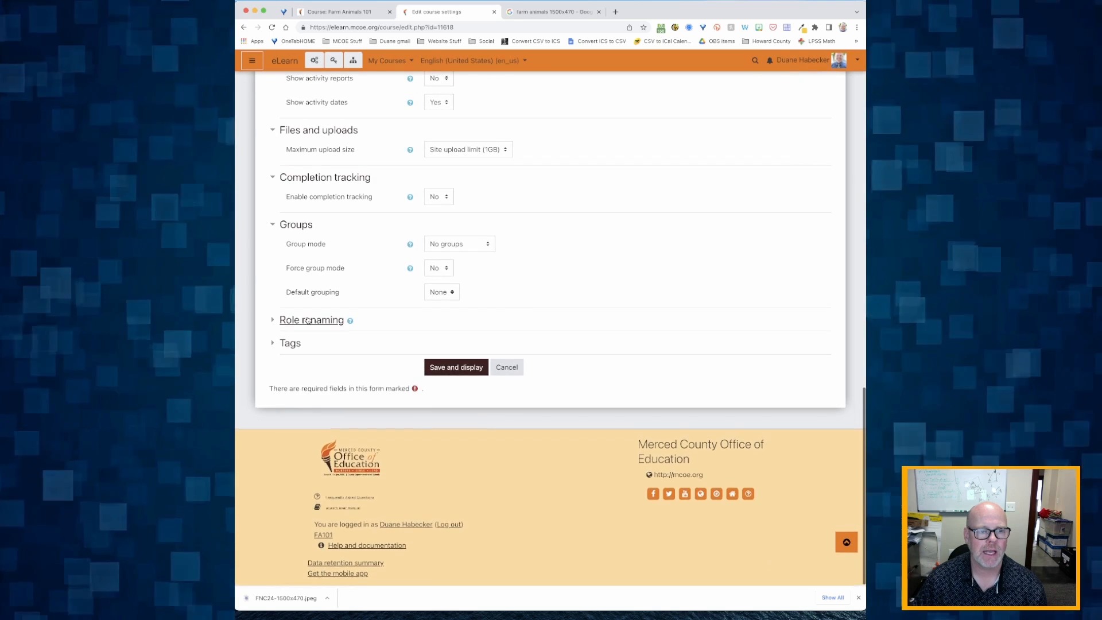
left_click(310, 320)
scroll(290, 379, "down", 4)
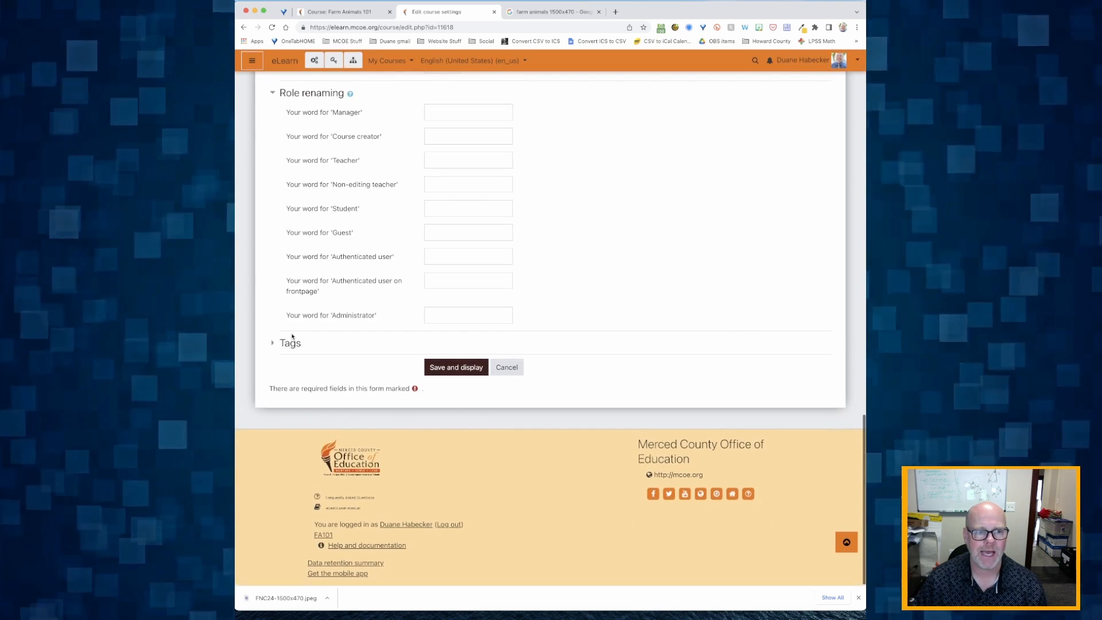
left_click(292, 343)
scroll(293, 343, "up", 9)
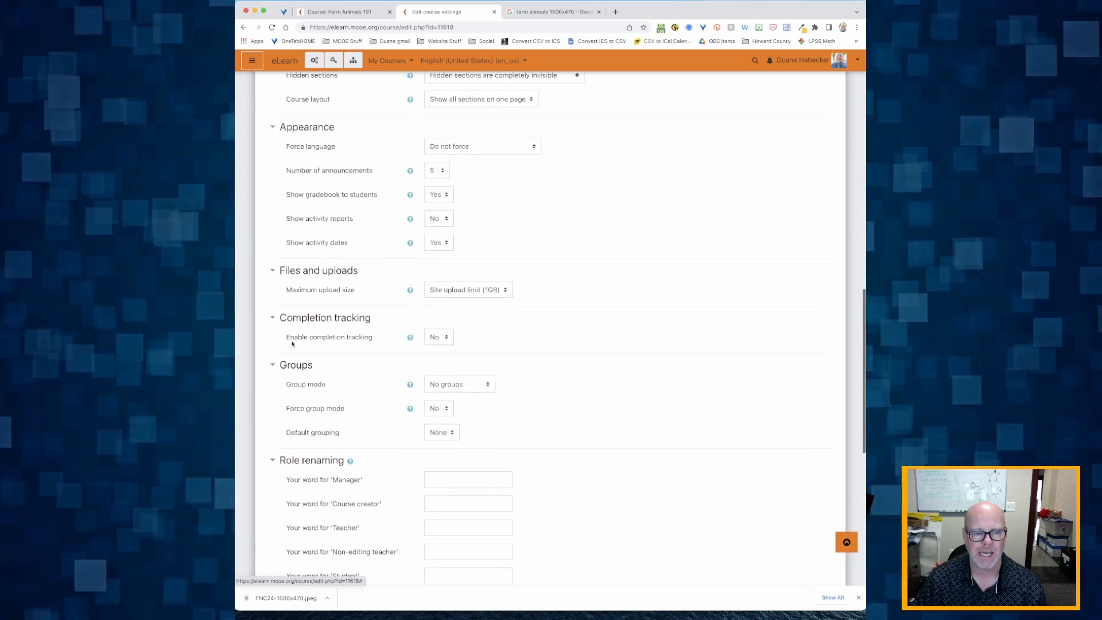
scroll(292, 343, "up", 3)
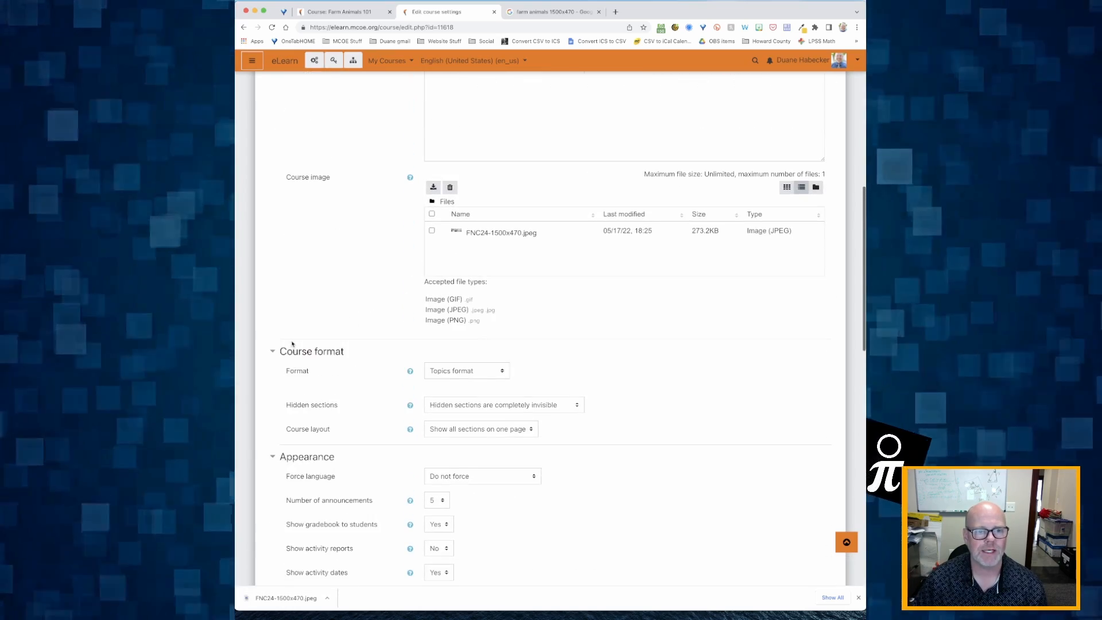
scroll(394, 341, "up", 10)
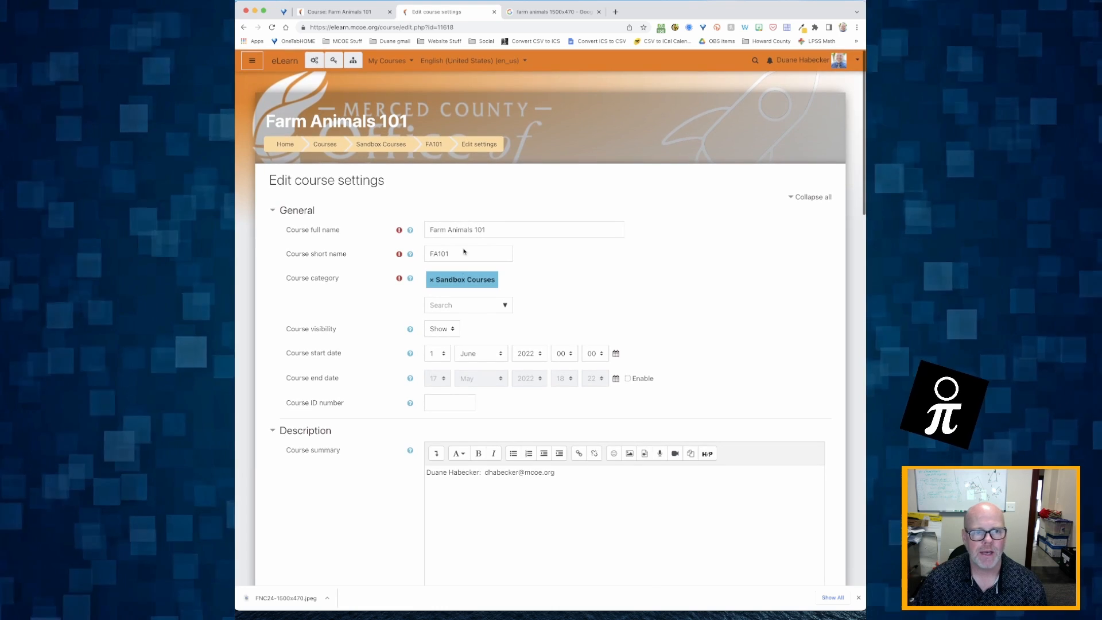
scroll(459, 280, "down", 1)
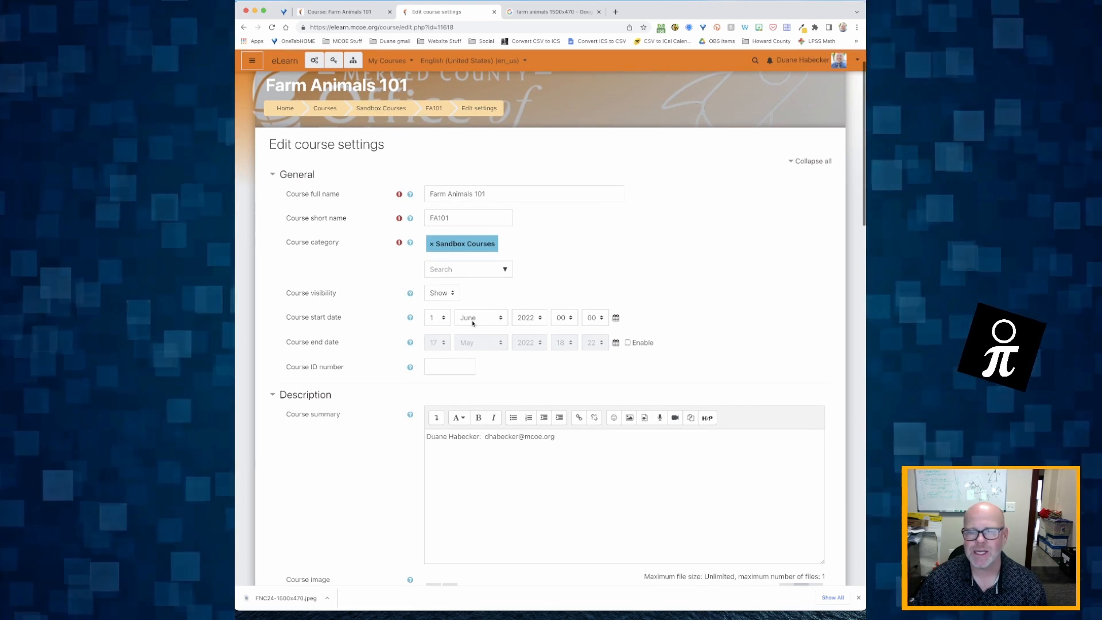
scroll(473, 323, "down", 1)
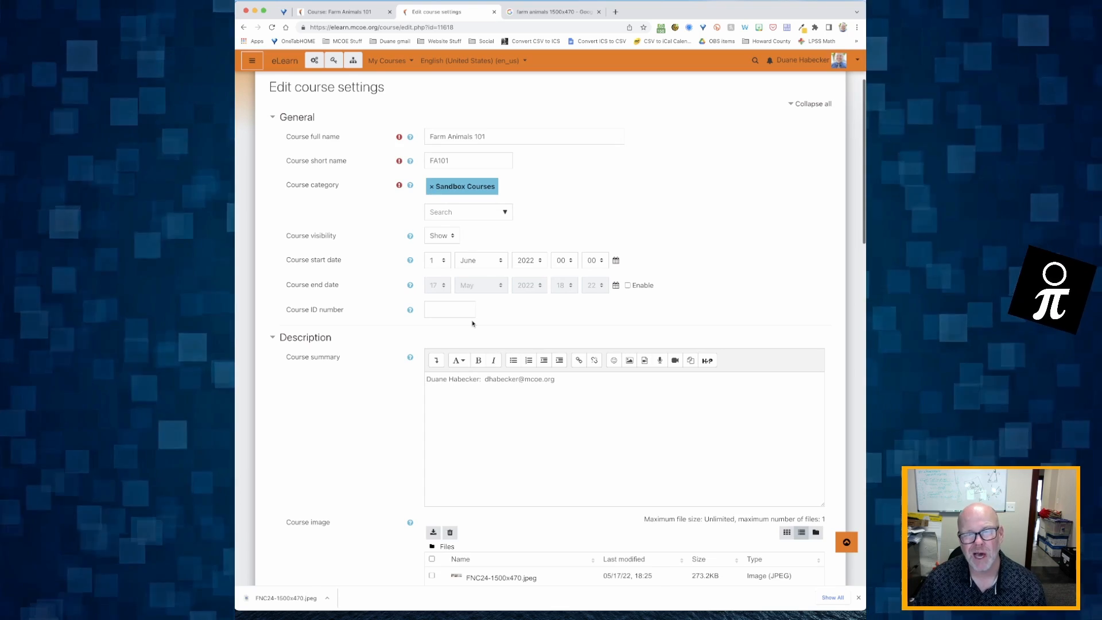
scroll(472, 323, "down", 2)
left_click_drag(449, 305, 555, 304)
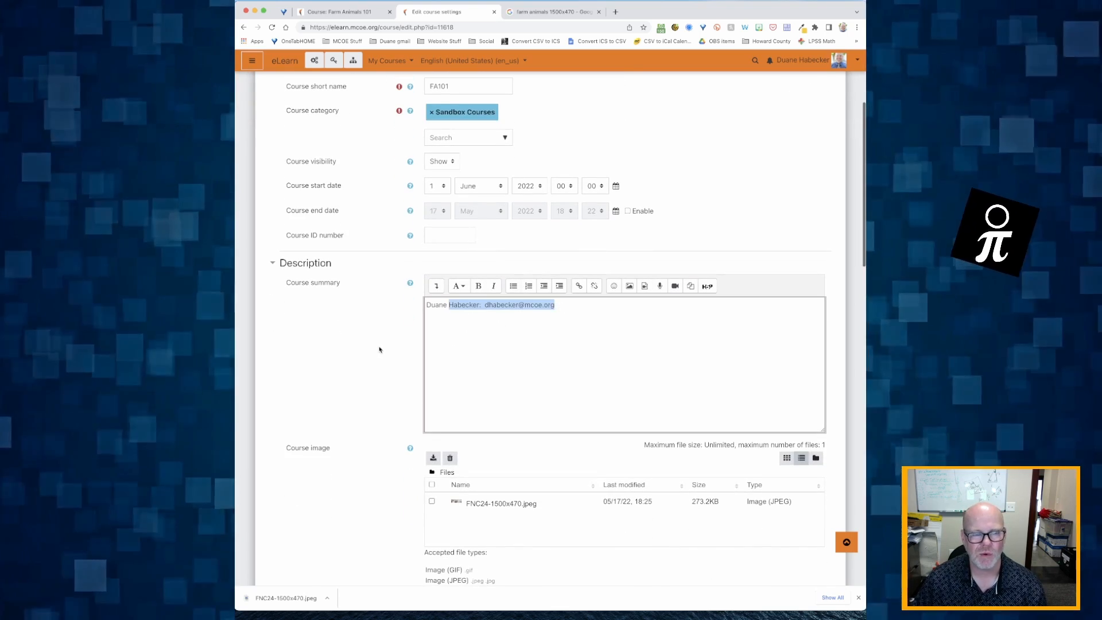
scroll(379, 349, "down", 4)
scroll(379, 349, "up", 4)
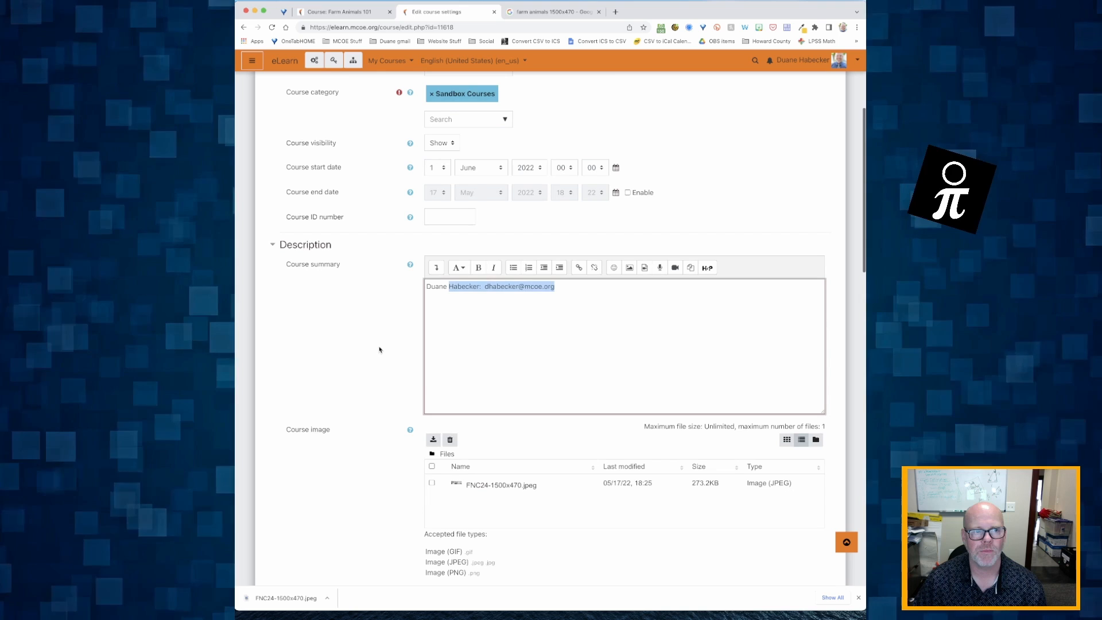
left_click(482, 310)
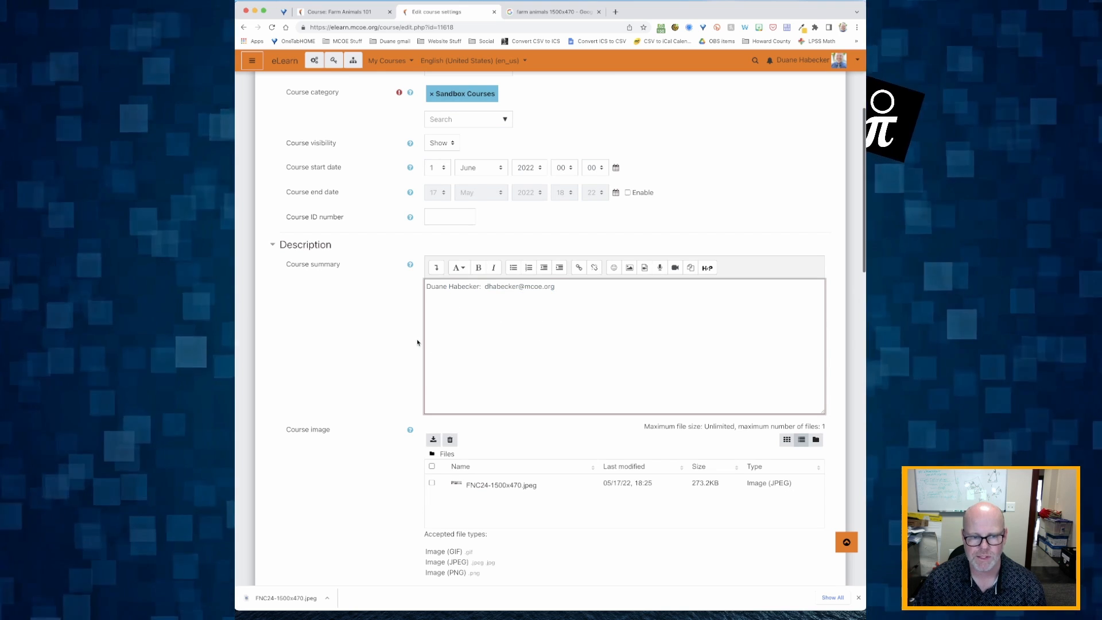
scroll(516, 339, "down", 4)
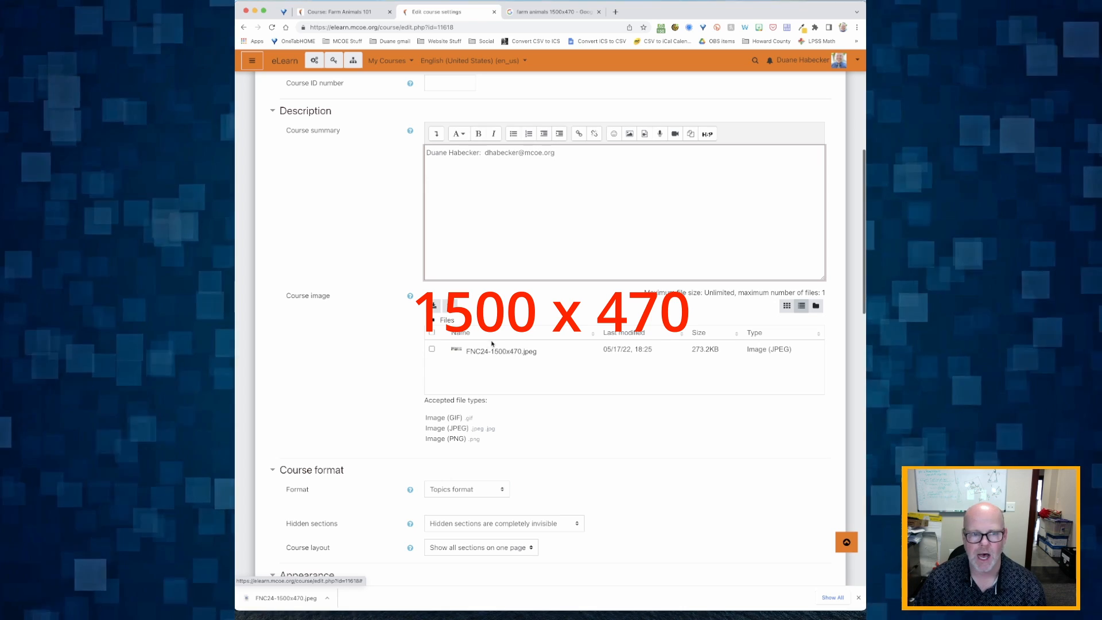
scroll(502, 352, "down", 5)
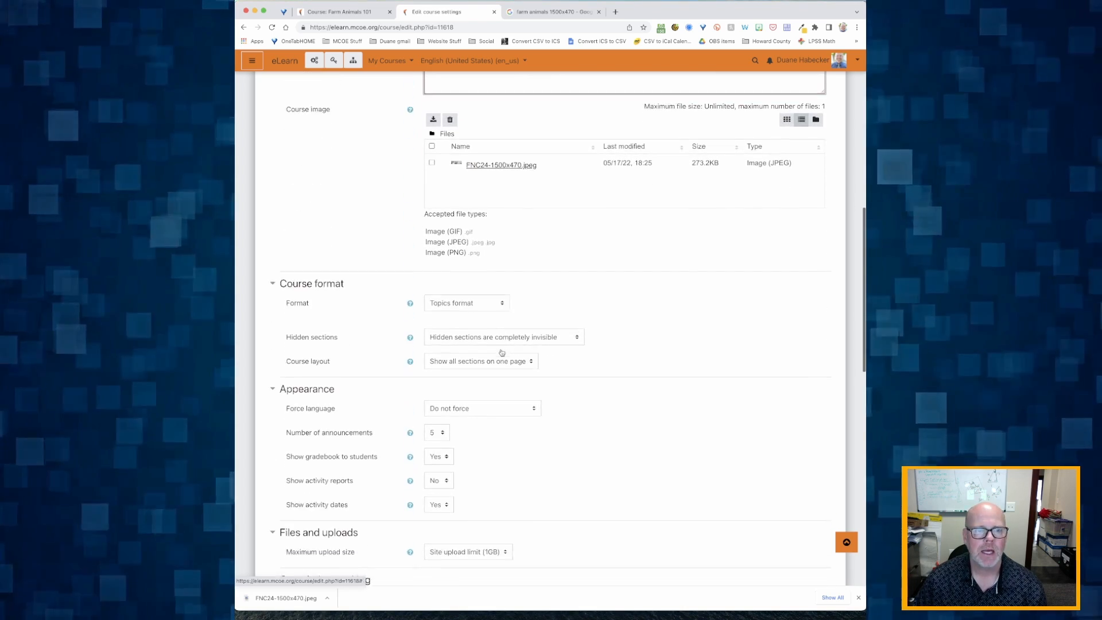
scroll(502, 352, "up", 1)
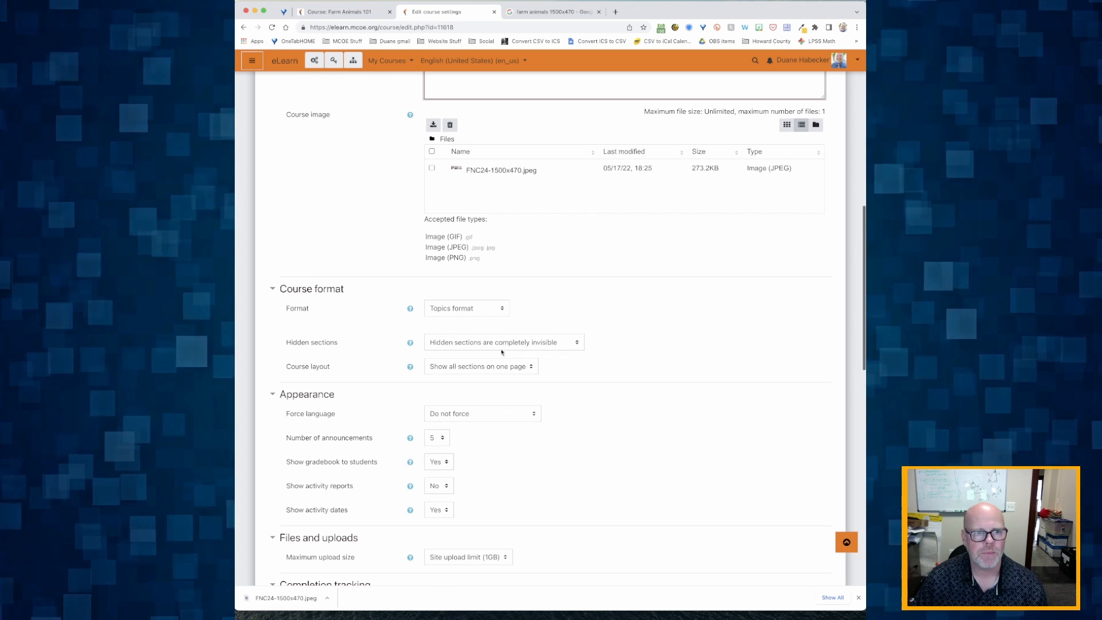
left_click(465, 312)
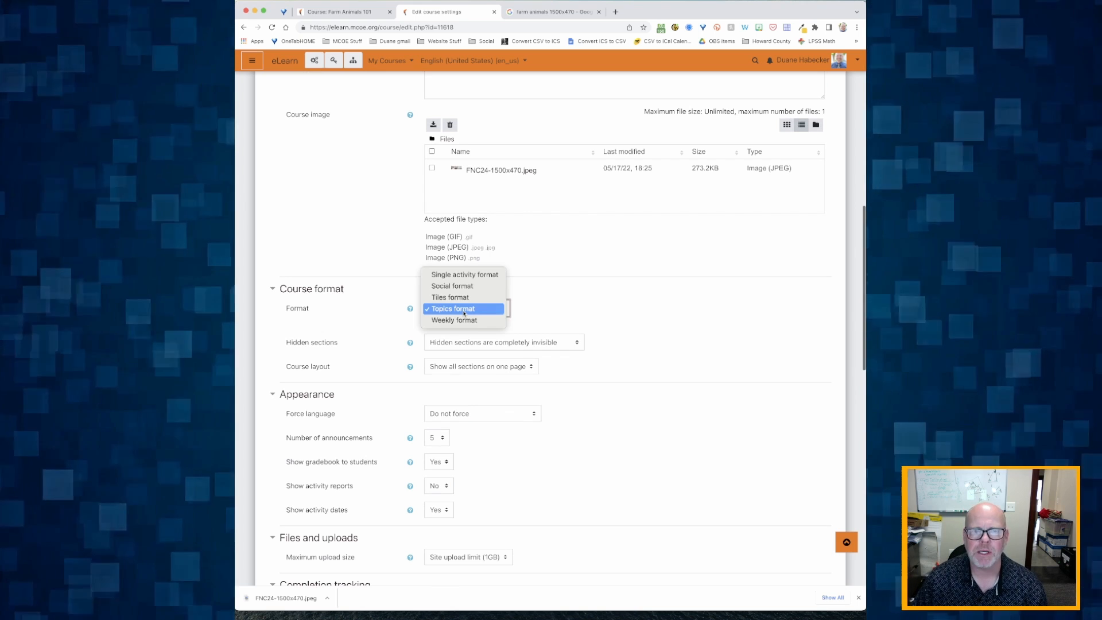
left_click(464, 313)
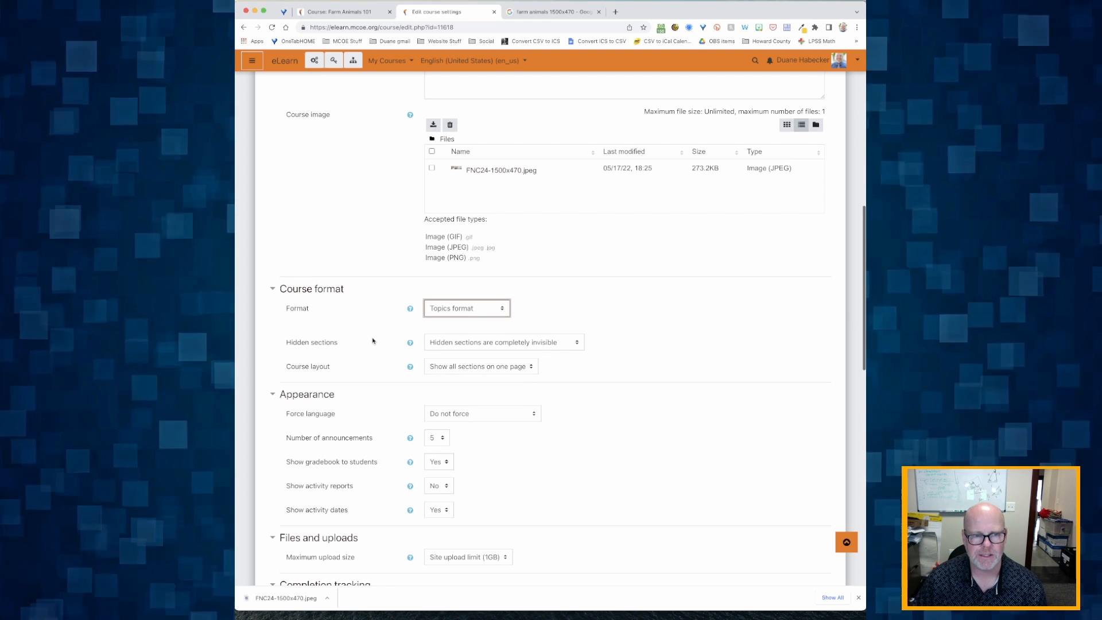
scroll(373, 340, "down", 1)
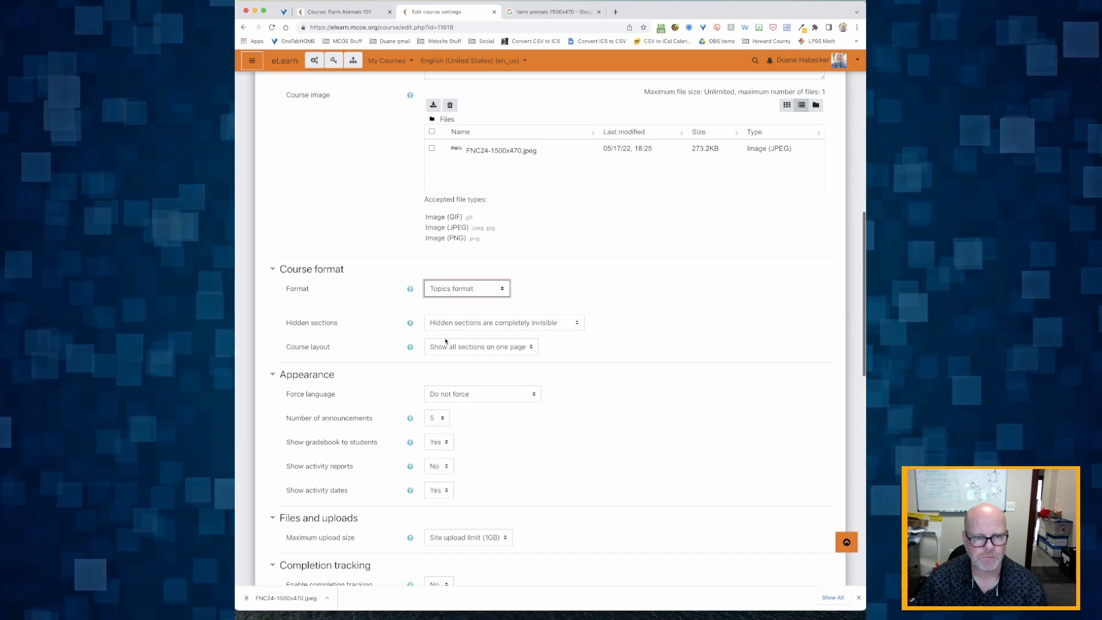
scroll(453, 337, "down", 1)
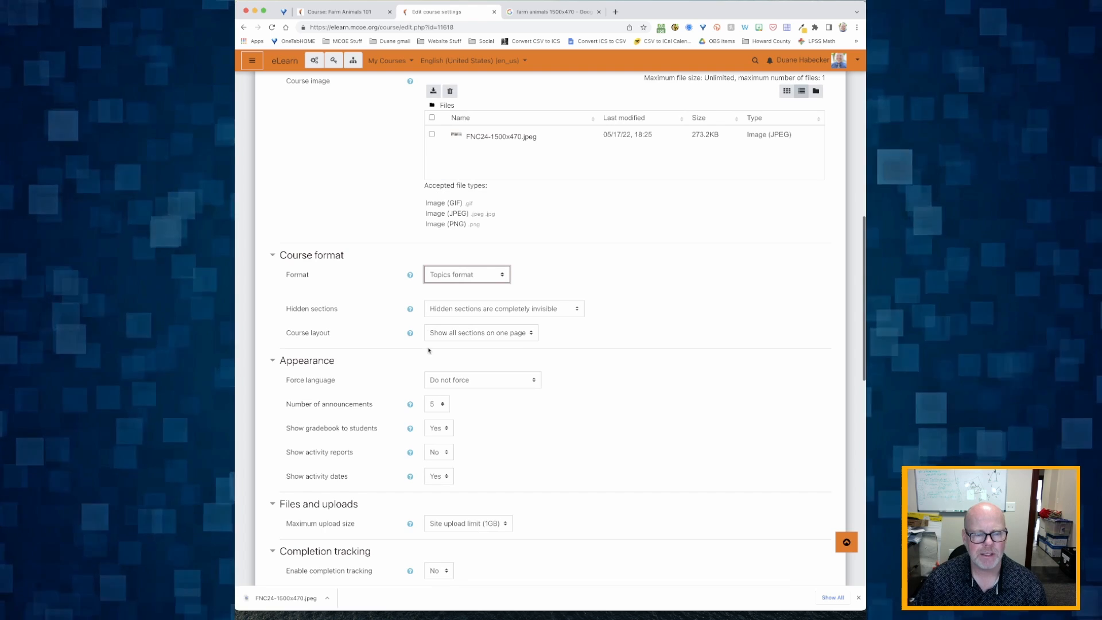
scroll(428, 350, "down", 5)
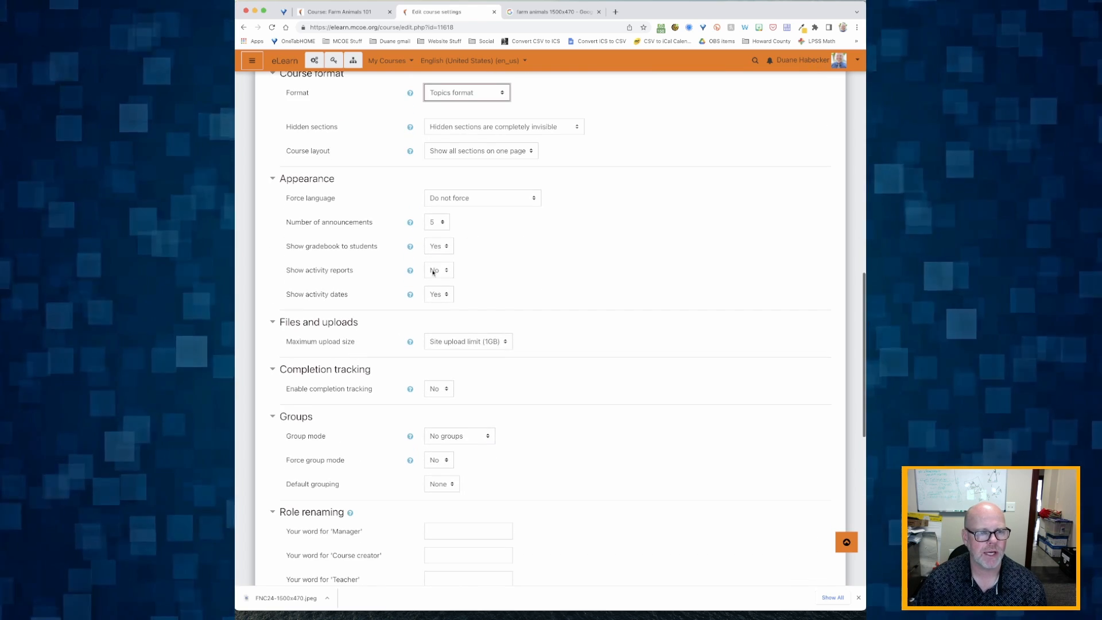
scroll(433, 273, "down", 3)
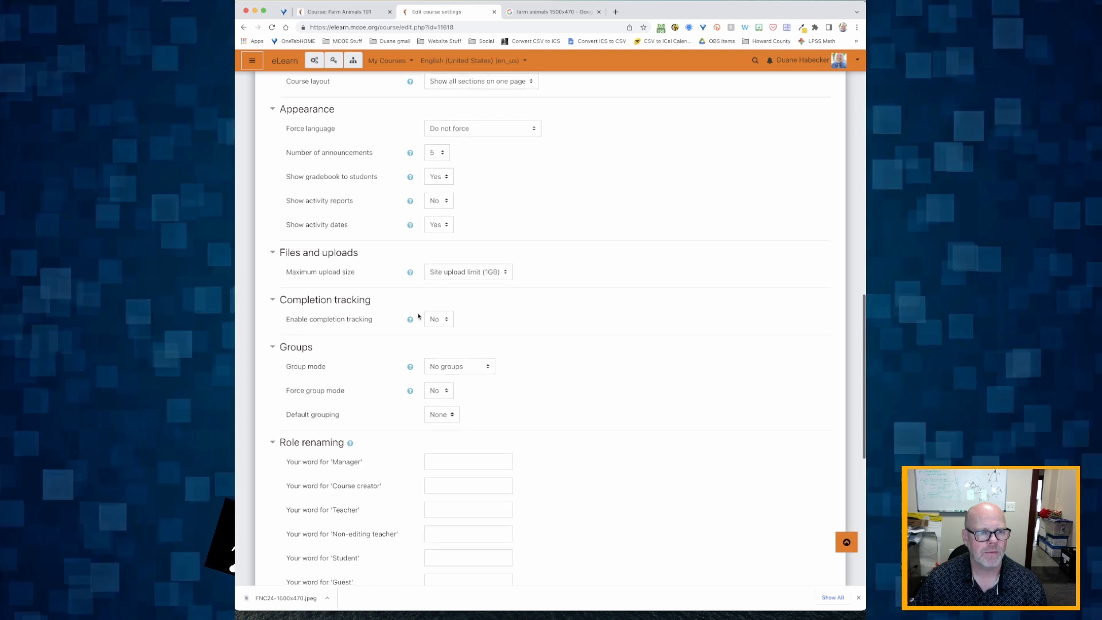
scroll(418, 316, "down", 2)
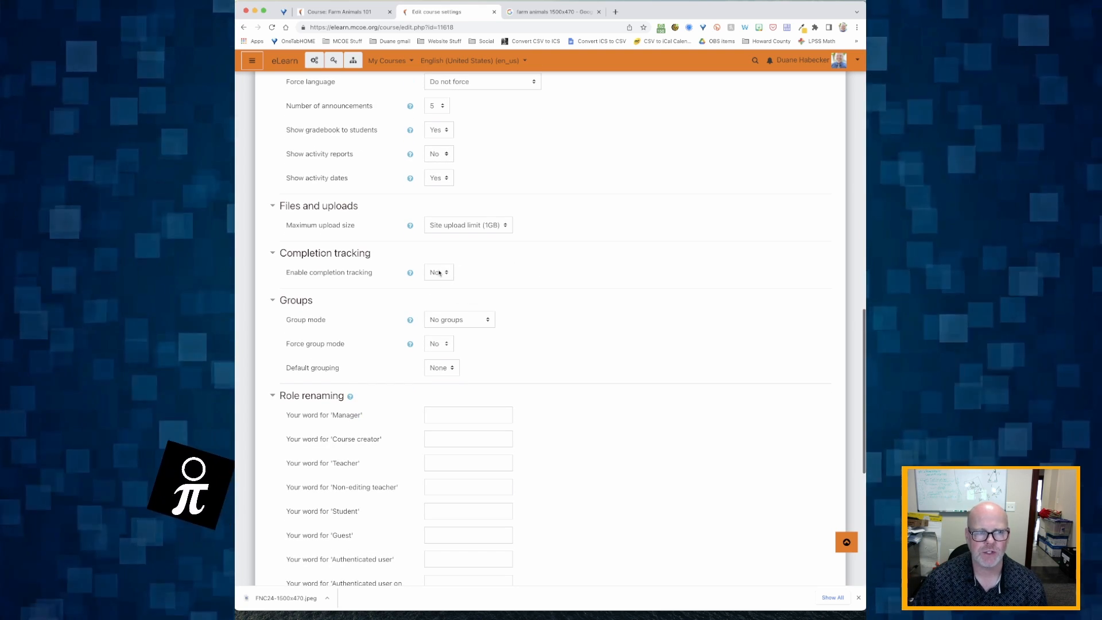
scroll(439, 273, "down", 10)
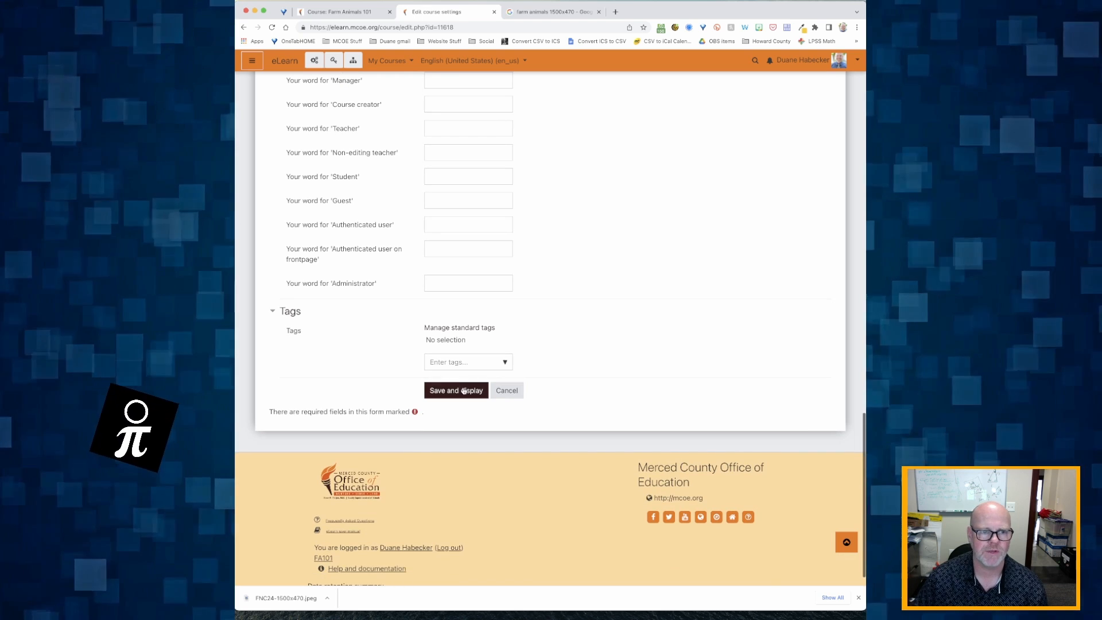
Step: Save and display the settings, then reopen Farm Animals 101 via the Sandbox Courses breadcrumb
left_click(464, 390)
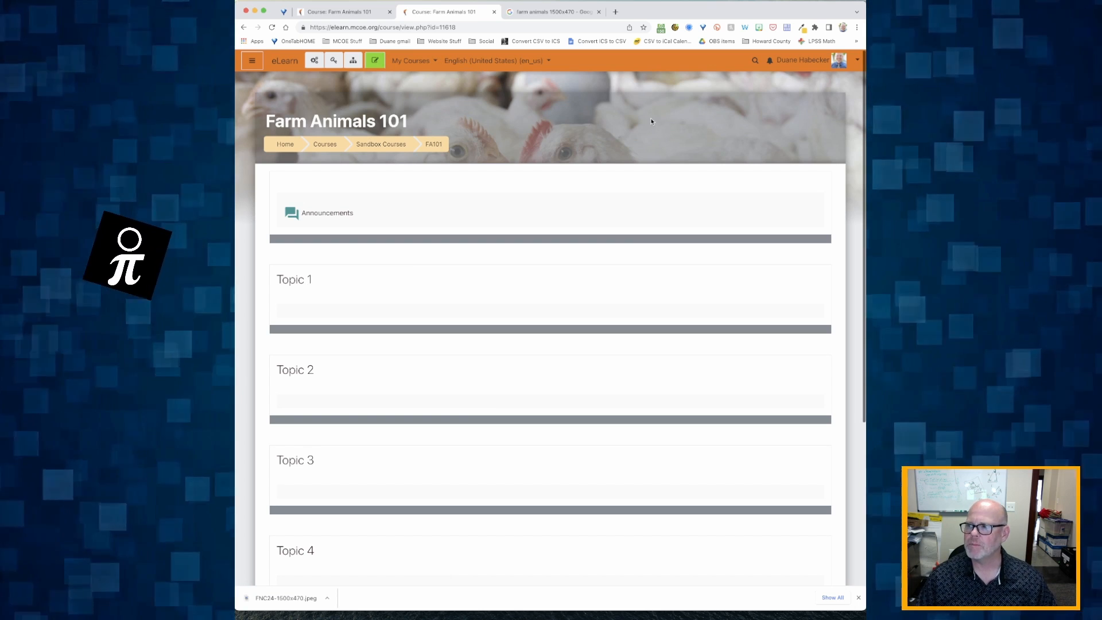
left_click(382, 144)
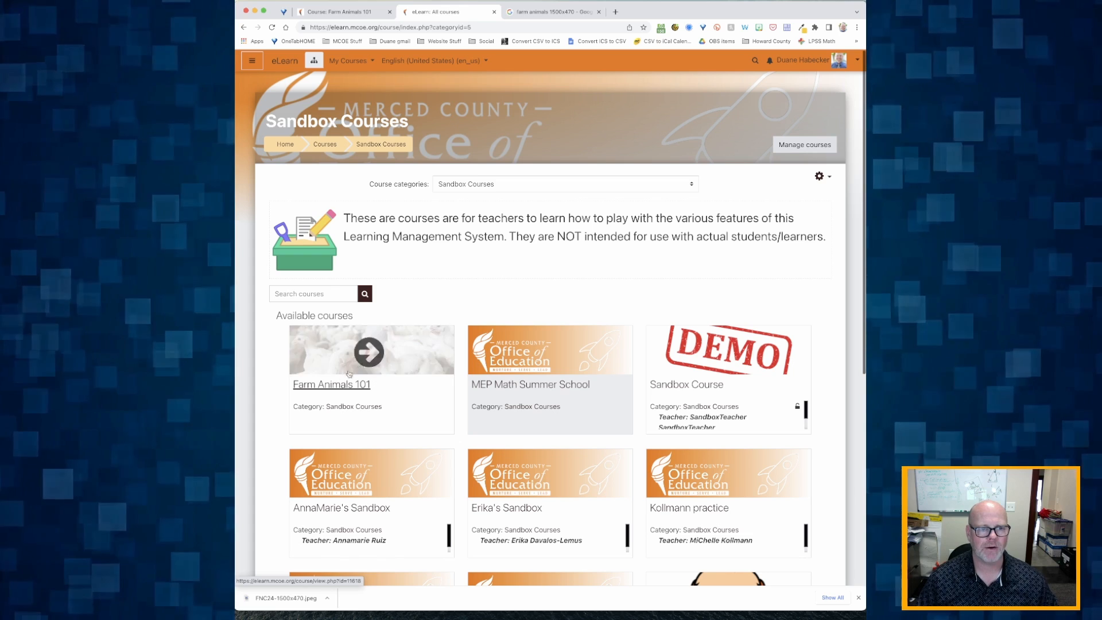
left_click(336, 386)
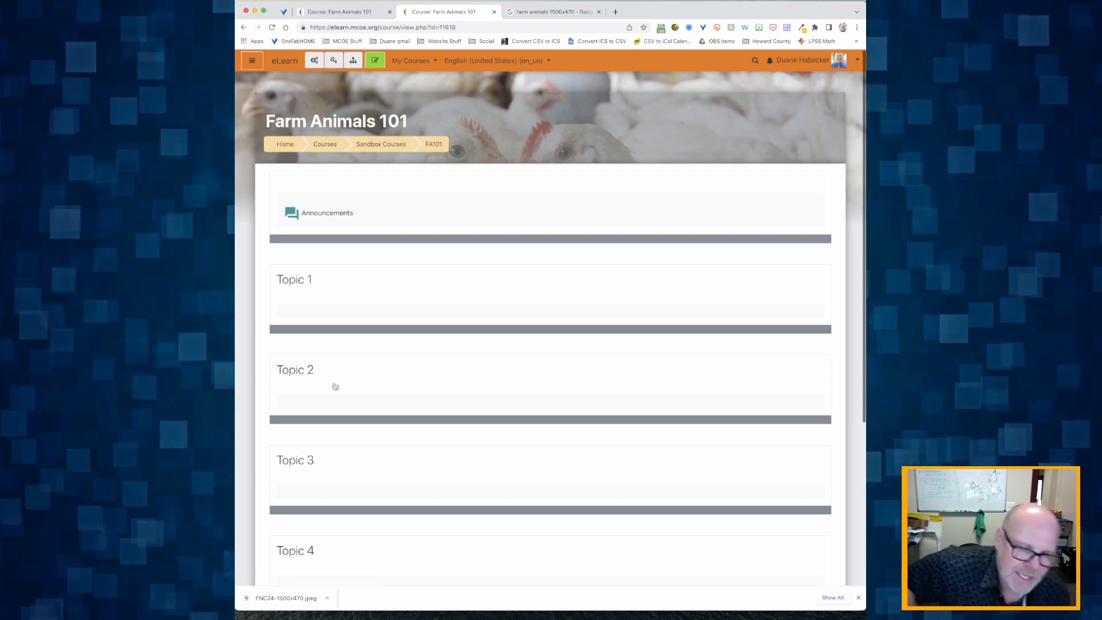